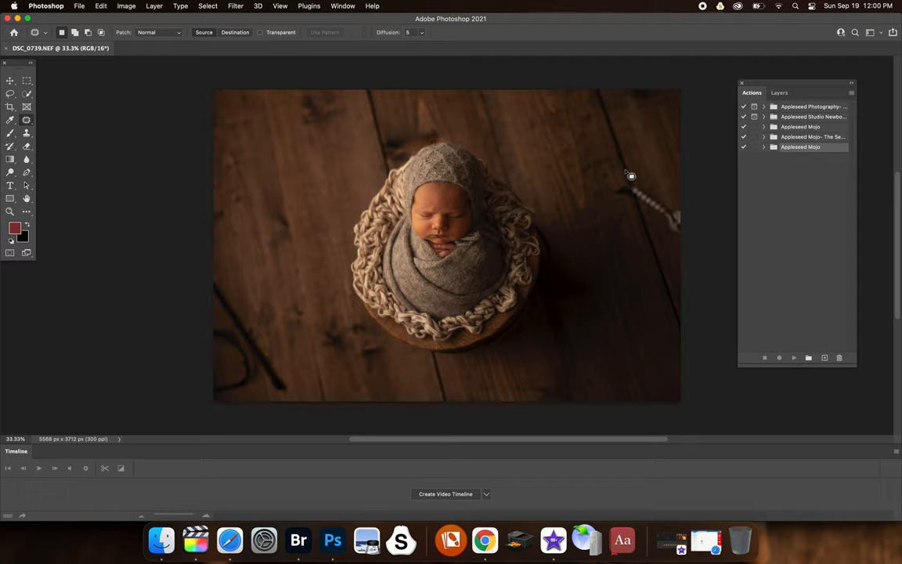
# Expand the Appleseed Photography action set and select the Appleseed Color Base 1 action
pyautogui.click(765, 107)
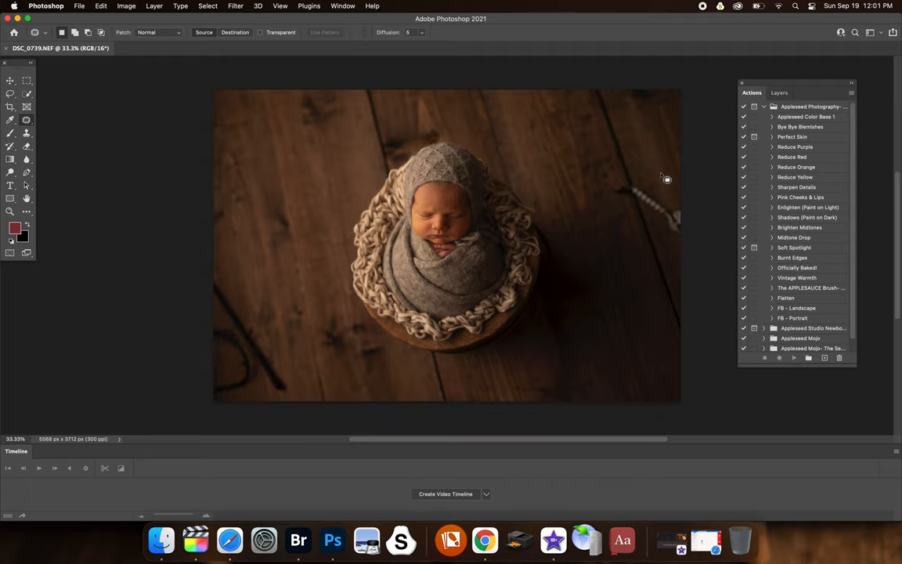
pyautogui.press('super+plus')
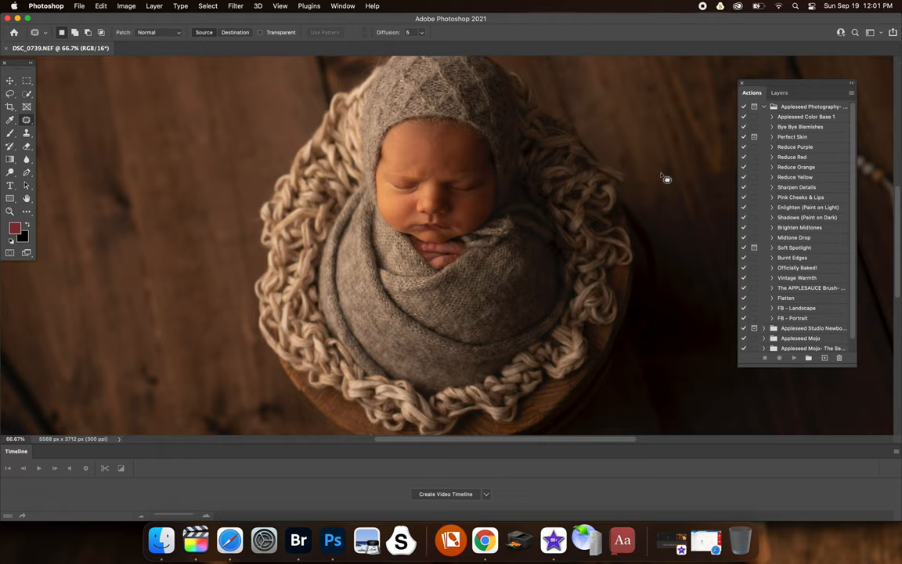
pyautogui.press('super+minus')
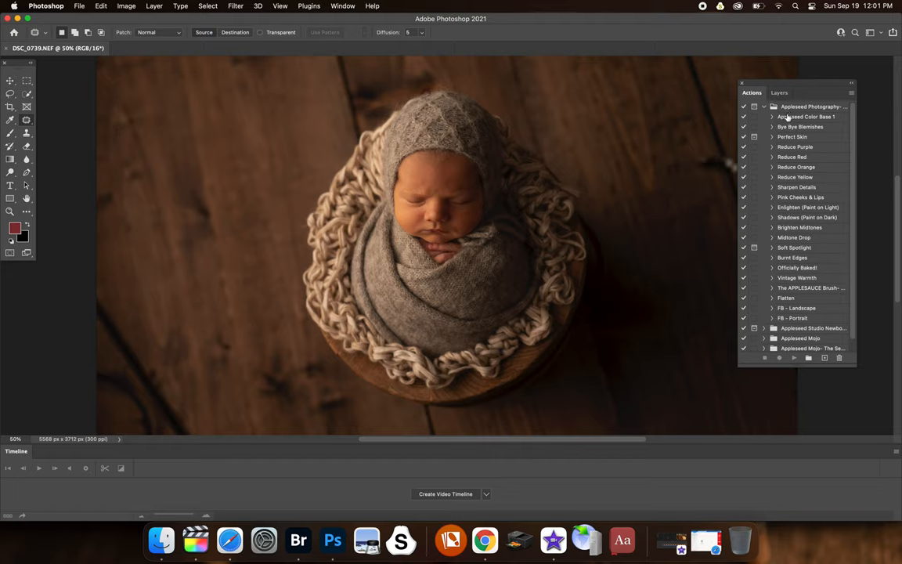
pyautogui.click(789, 116)
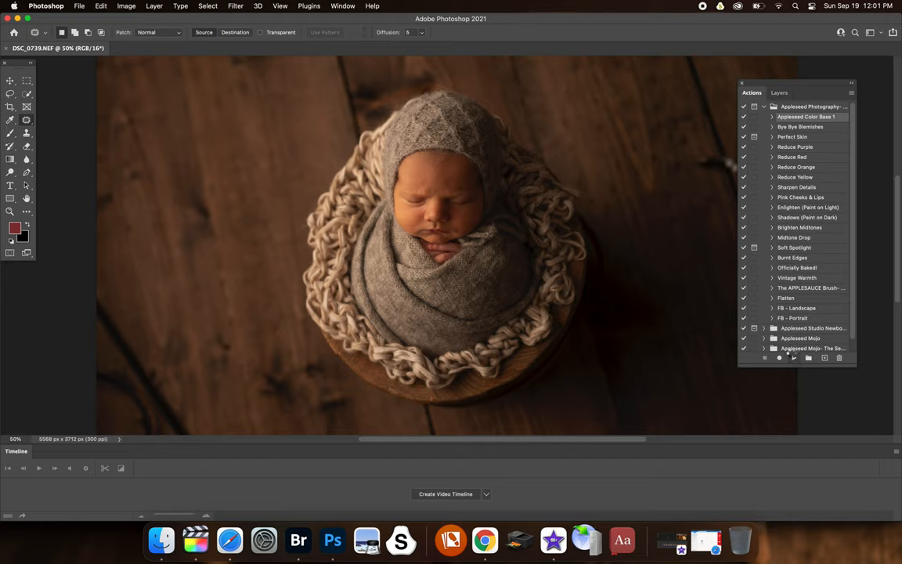
# Run Appleseed Color Base 1 on the newborn photo and check the resulting layers
pyautogui.click(793, 358)
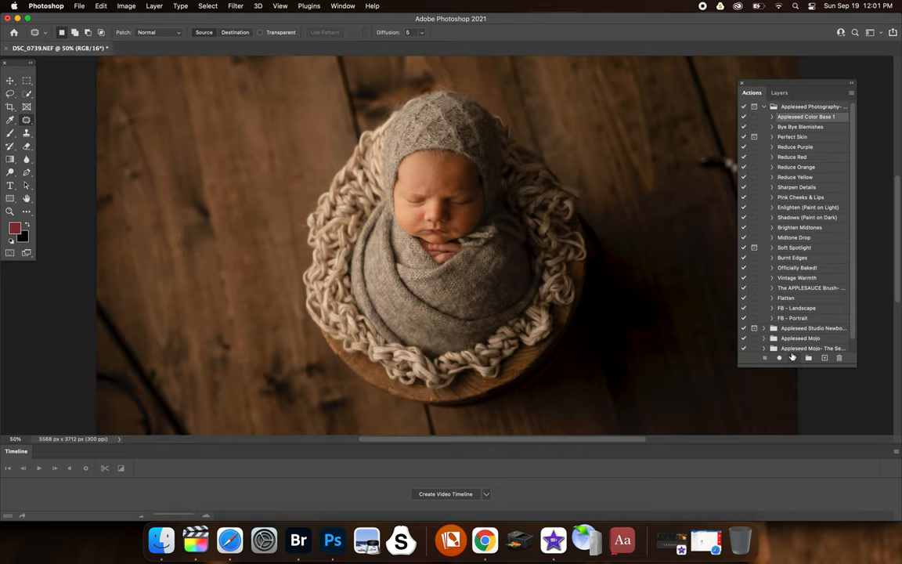
pyautogui.click(778, 93)
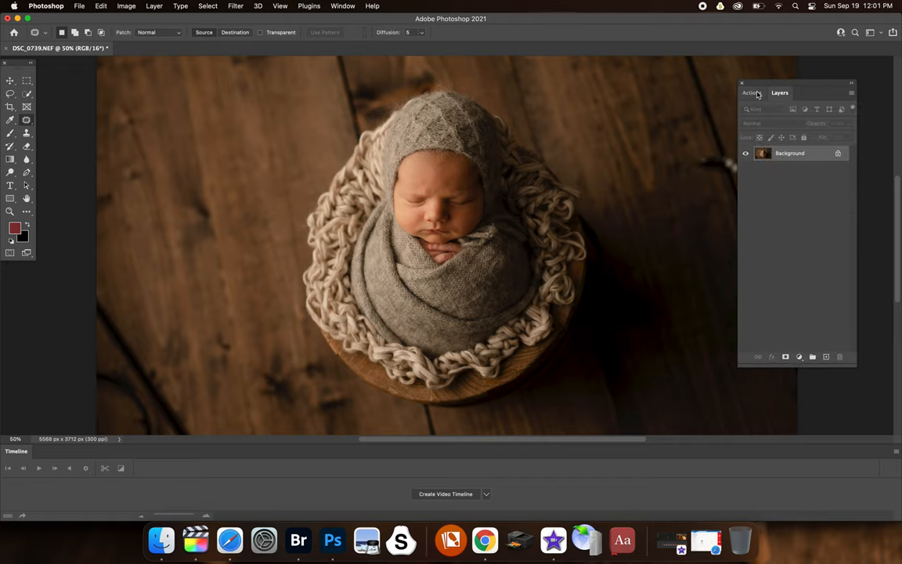
pyautogui.click(757, 95)
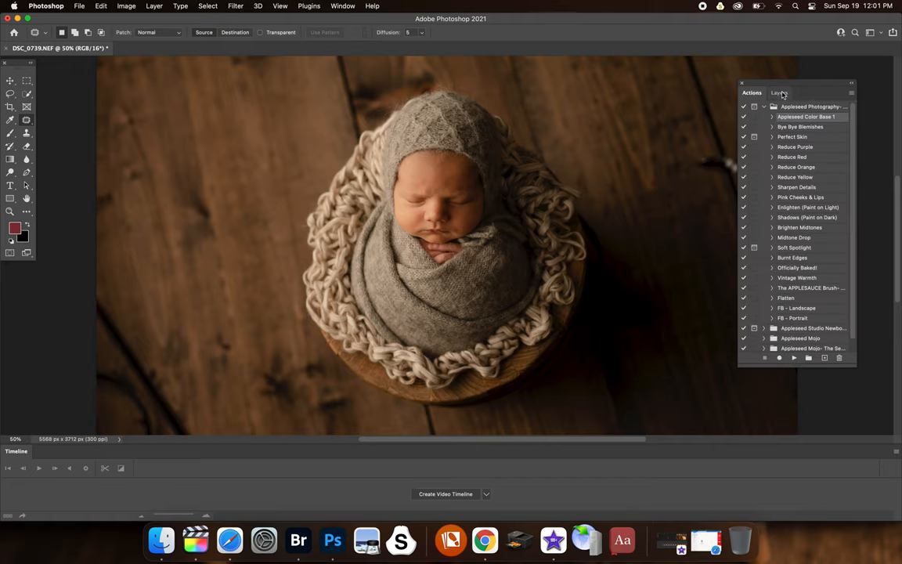
pyautogui.click(779, 93)
# Zoom to 200% with the baby's whole face in view
pyautogui.press('super+plus')
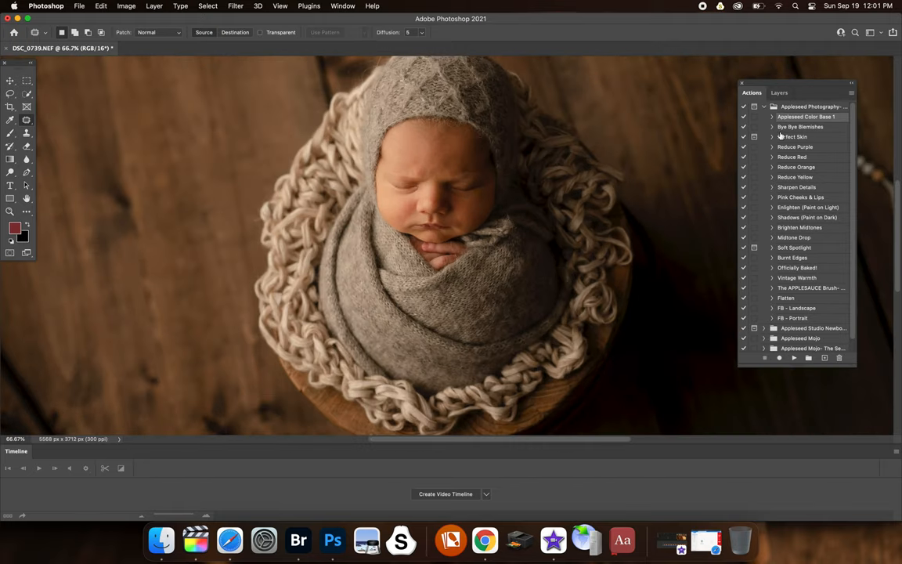
pyautogui.press('super+plus')
pyautogui.press('super+plus')
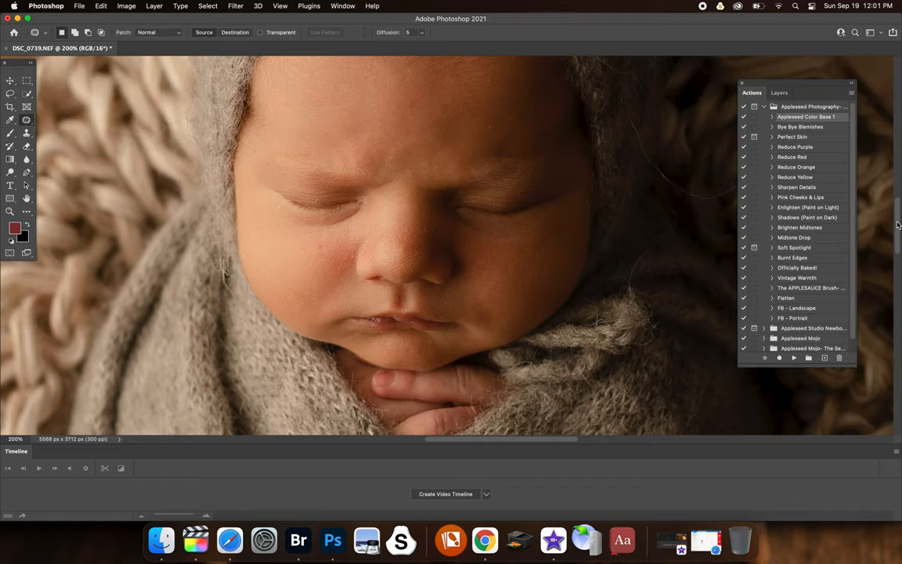
pyautogui.press('pageup')
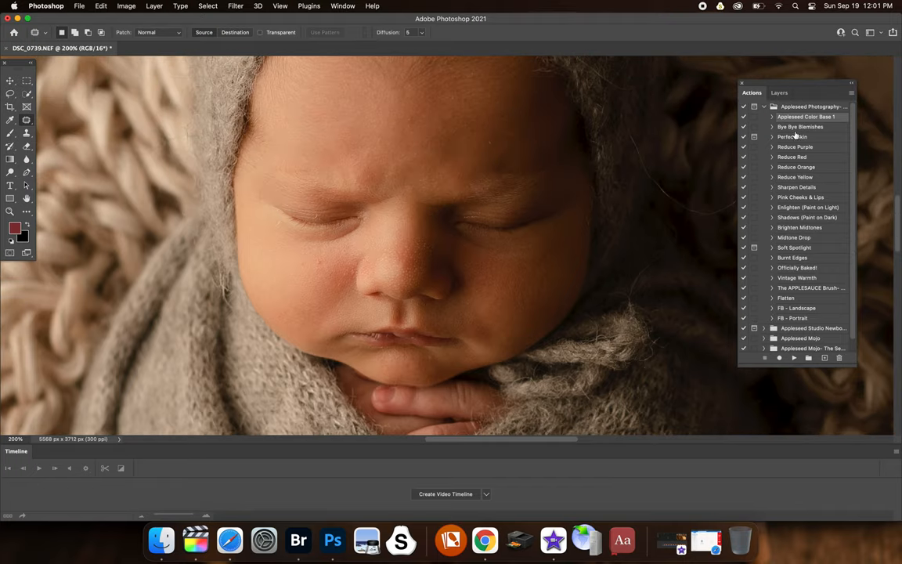
# Run the Bye Bye Blemishes action and view the new Flake Remover layer and mask
pyautogui.click(800, 126)
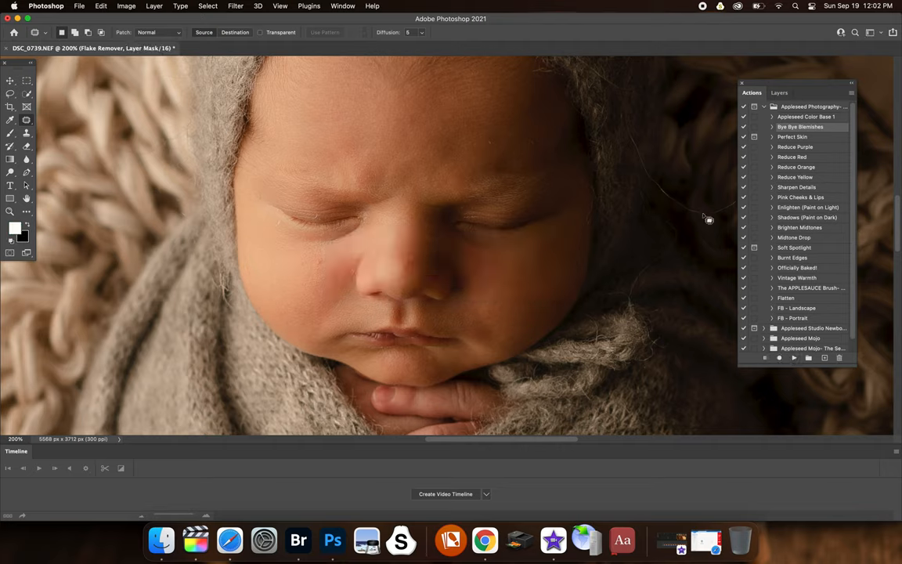
pyautogui.click(780, 92)
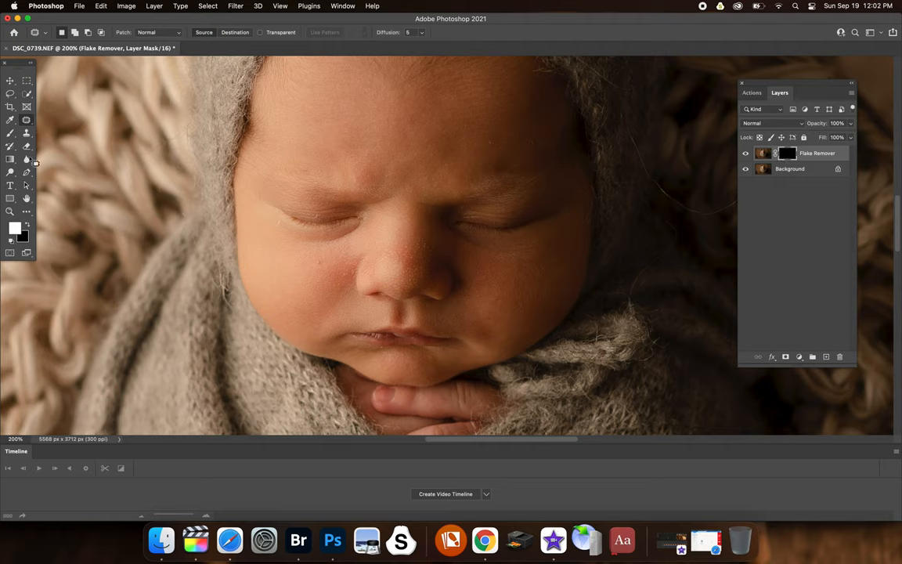
# Paint the blemish fix onto the skin through the Flake Remover mask with a smaller brush
pyautogui.click(10, 132)
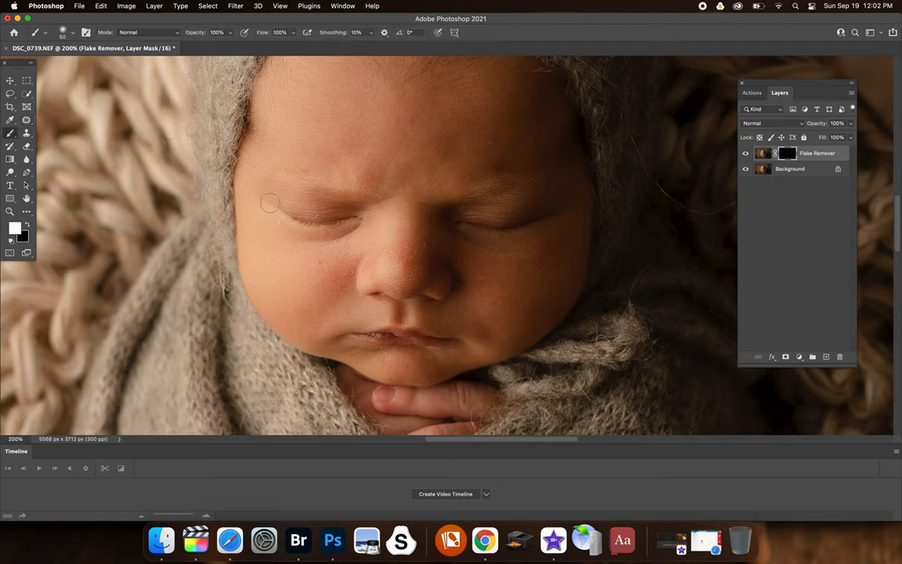
pyautogui.click(66, 32)
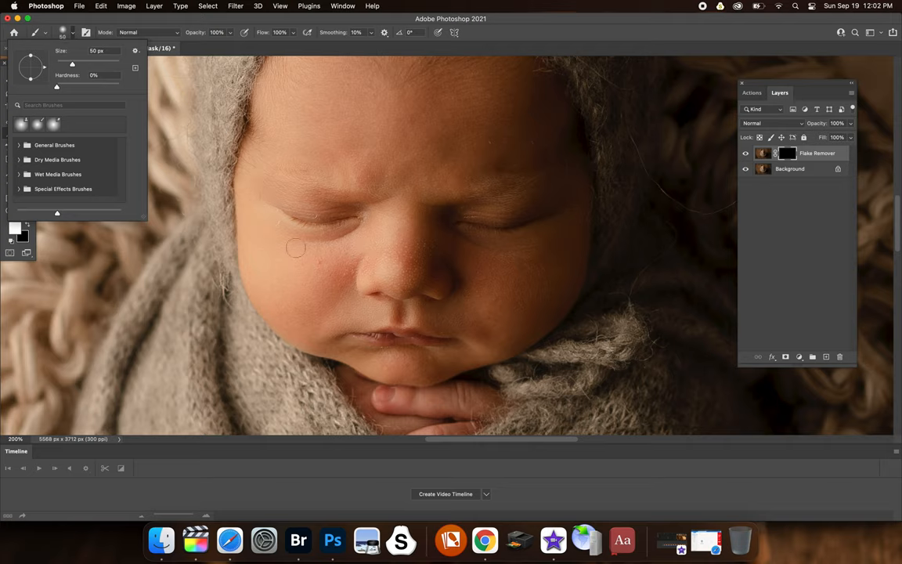
pyautogui.press('[')
pyautogui.press('[')
pyautogui.press('[')
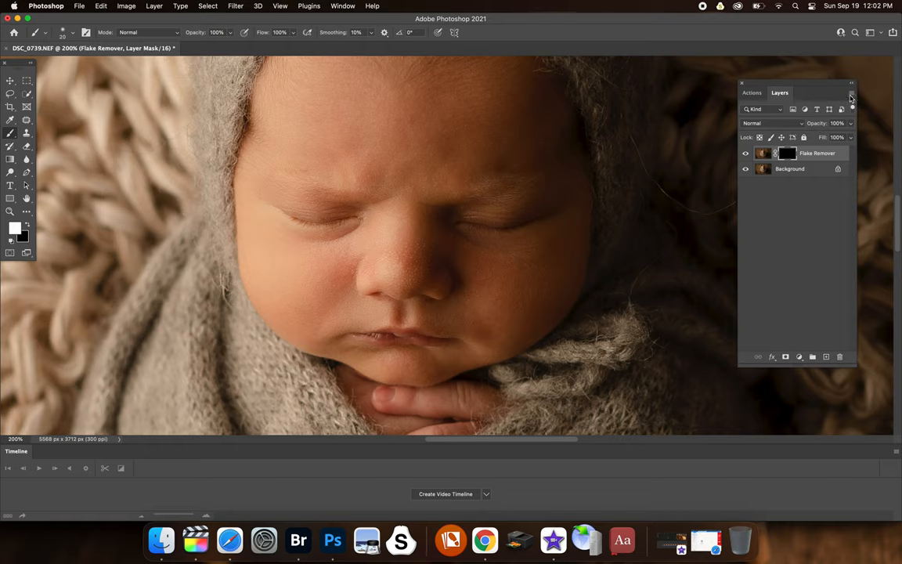
# Flatten the image into a single Background layer via the Layers panel menu
pyautogui.click(851, 94)
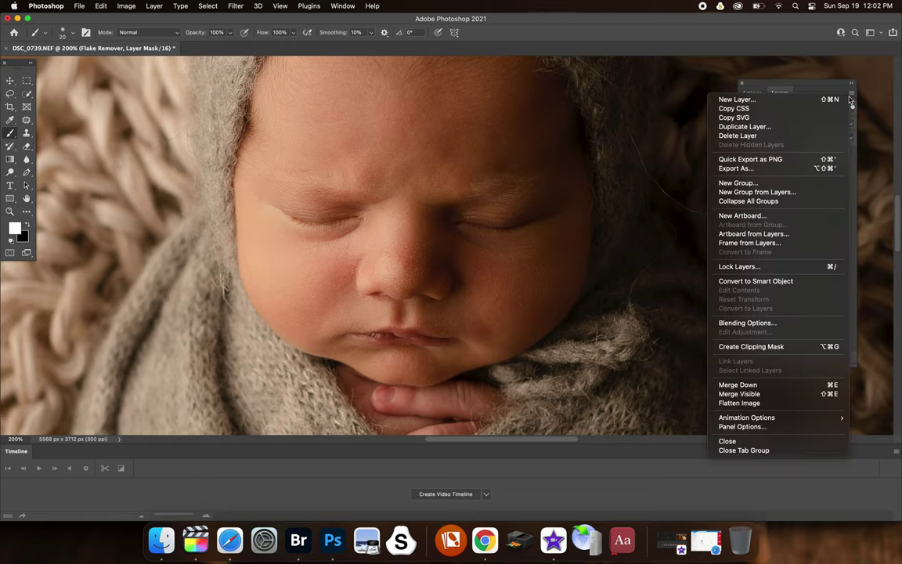
pyautogui.click(739, 403)
pyautogui.click(751, 93)
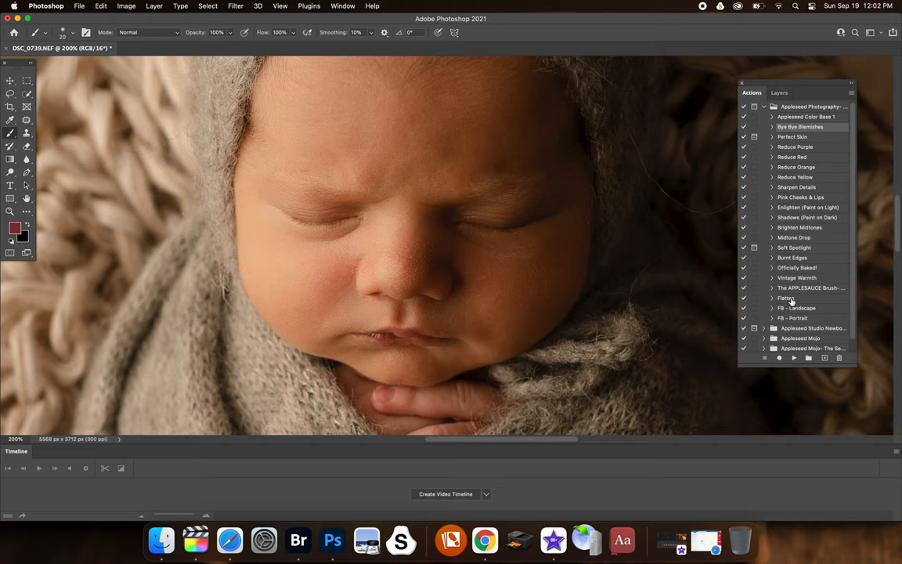
# Run the Perfect Skin action and paint the Soft Baby Skin group onto the skin through its mask
pyautogui.click(797, 137)
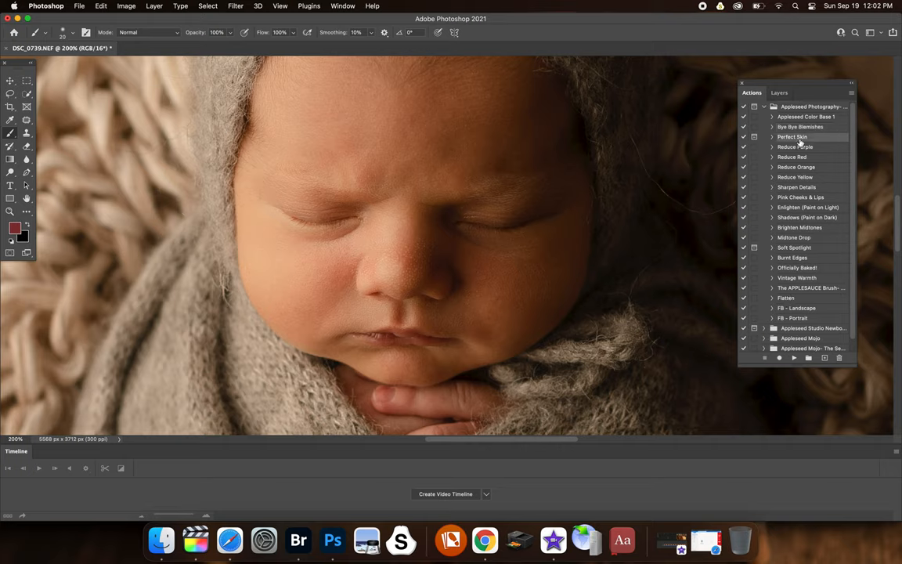
pyautogui.click(795, 358)
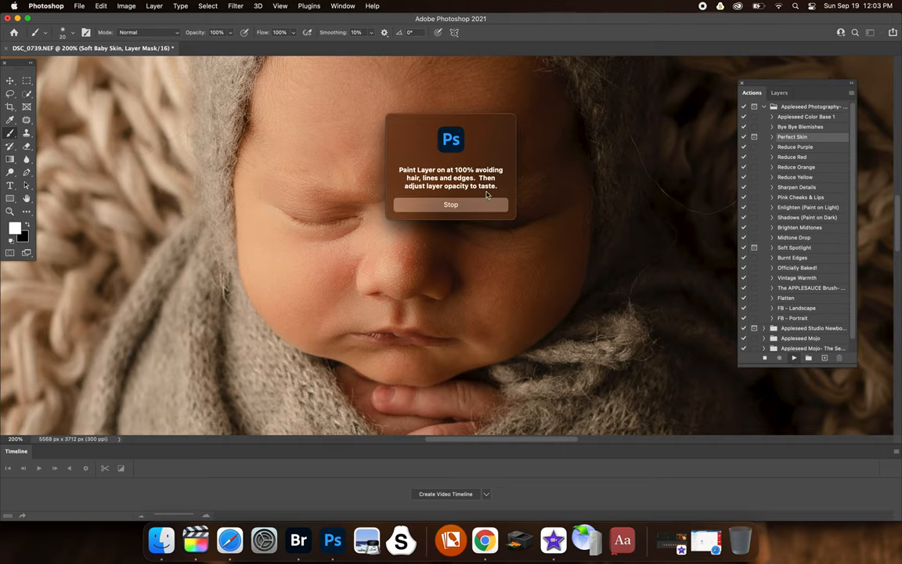
pyautogui.click(439, 205)
pyautogui.click(780, 93)
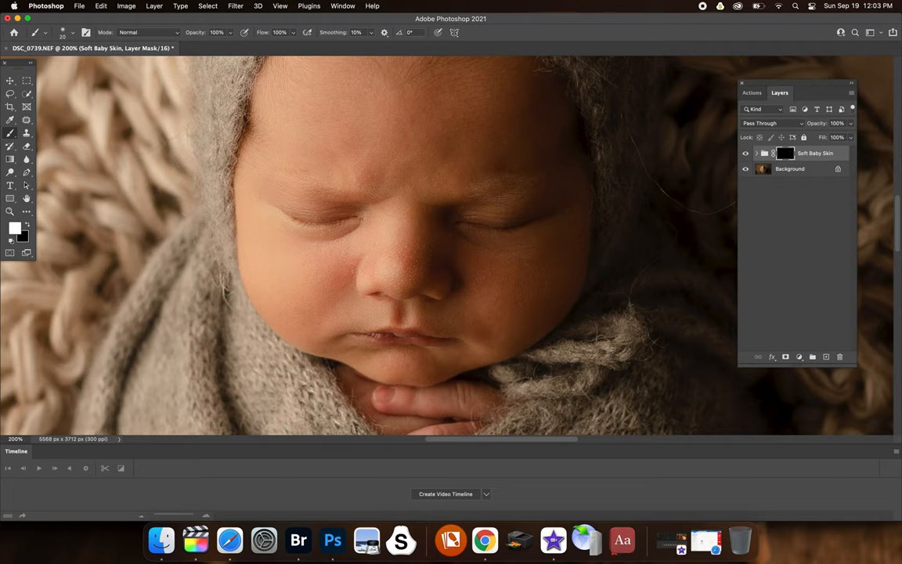
pyautogui.press(']')
pyautogui.press(']')
pyautogui.press(']')
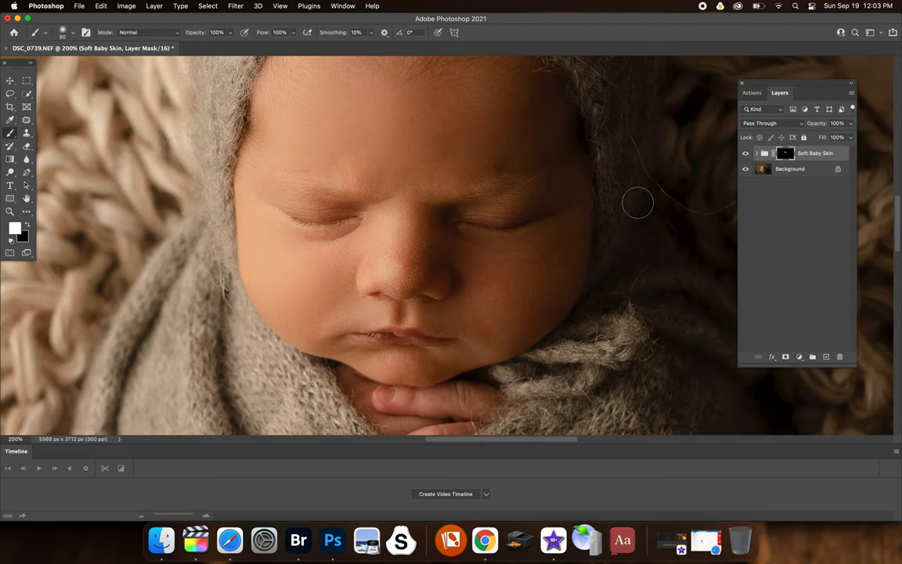
# Lower the Soft Baby Skin group's opacity to about 60% while viewing the whole baby
pyautogui.press('super+1')
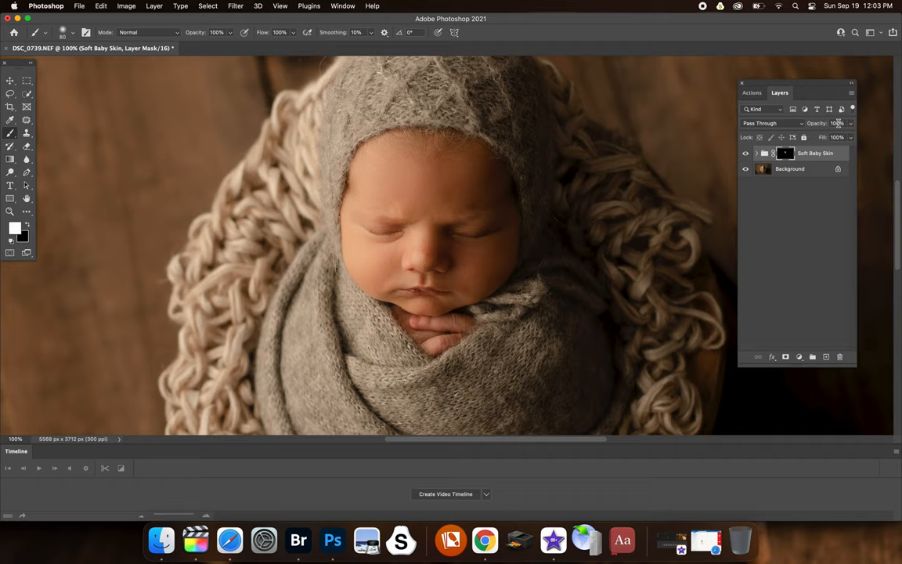
pyautogui.click(838, 124)
pyautogui.write('0')
pyautogui.write('5')
pyautogui.press('BackSpace')
pyautogui.write('6')
# Flatten the Soft Baby Skin group into the Background layer
pyautogui.click(851, 92)
pyautogui.click(704, 123)
pyautogui.click(752, 93)
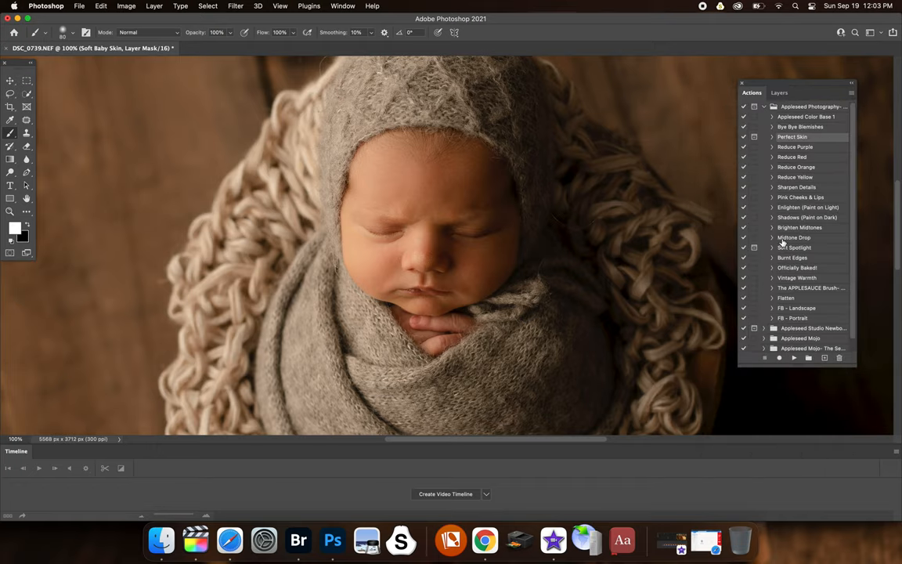
pyautogui.click(786, 298)
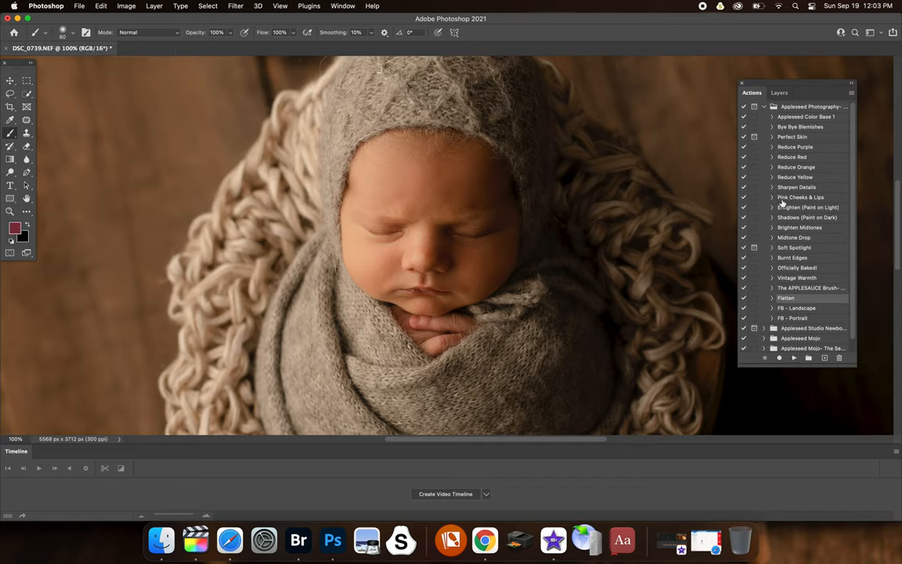
# Run the Reduce Purple action and check its Purple remove layer in Layers
pyautogui.click(792, 147)
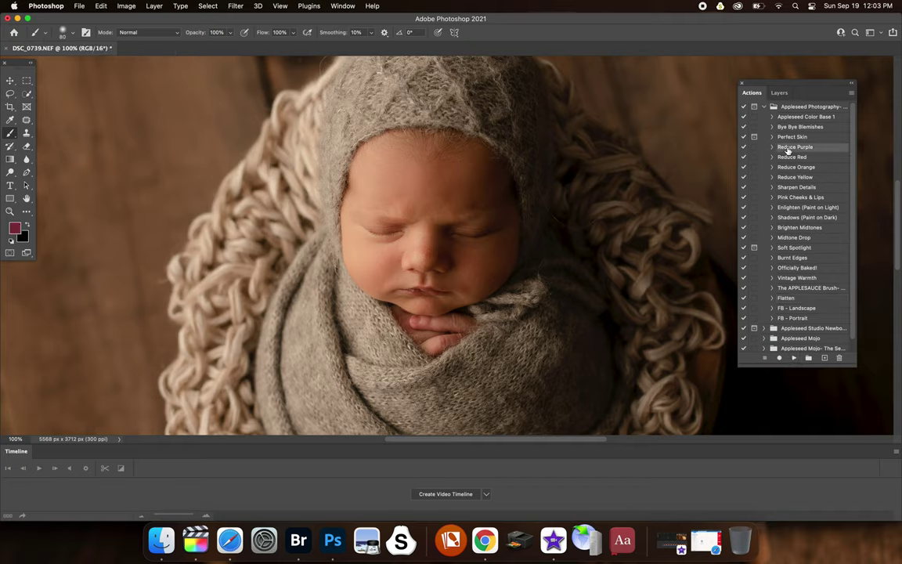
pyautogui.click(791, 359)
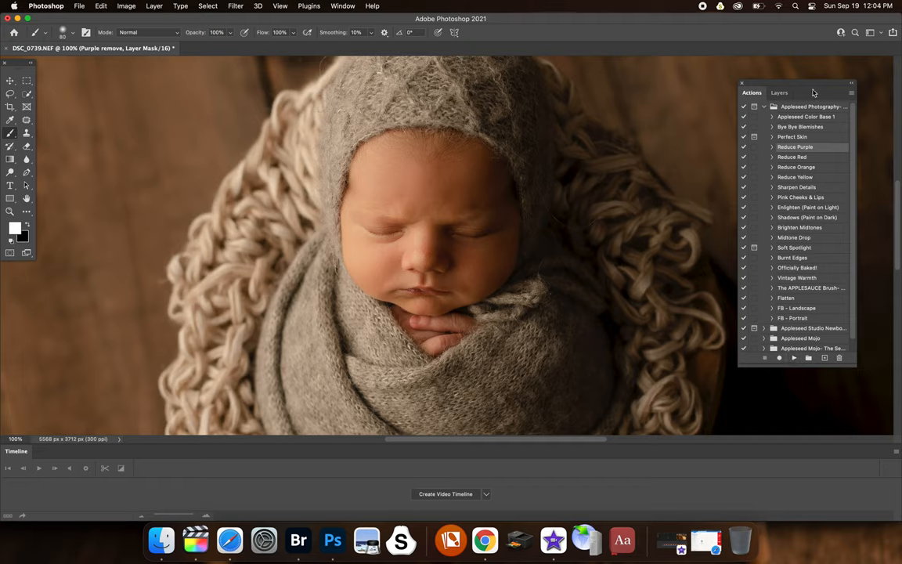
pyautogui.click(780, 93)
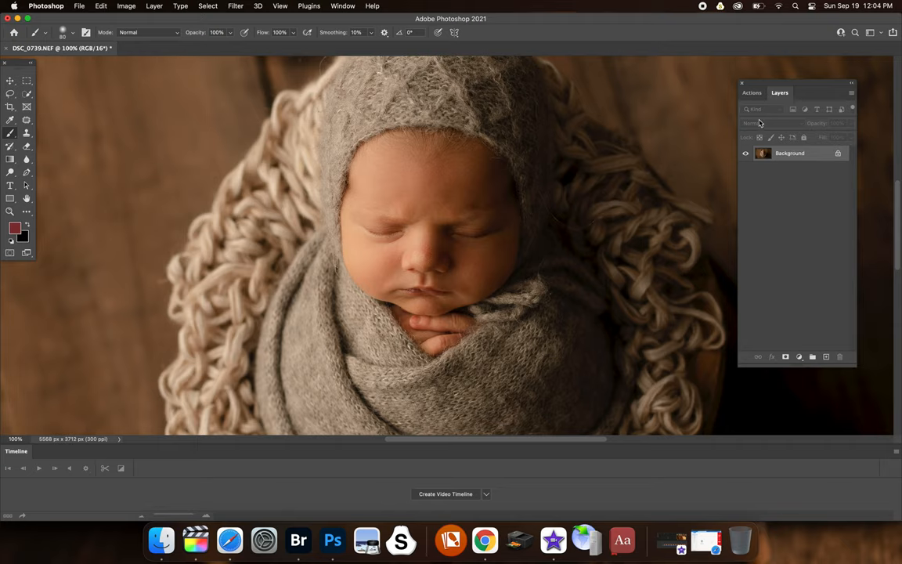
pyautogui.click(751, 93)
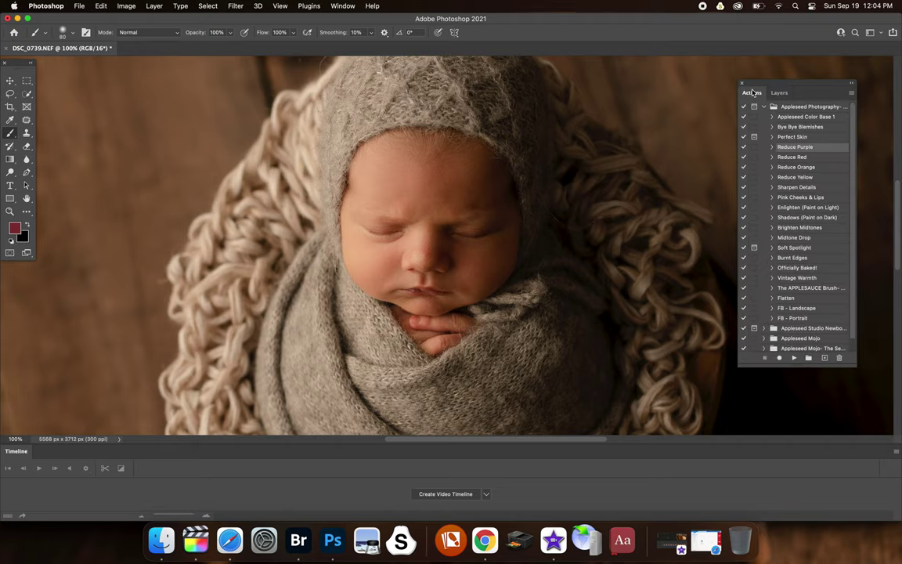
# Run Reduce Red, lower its layer opacity to 30% and merge it into the Background
pyautogui.click(791, 157)
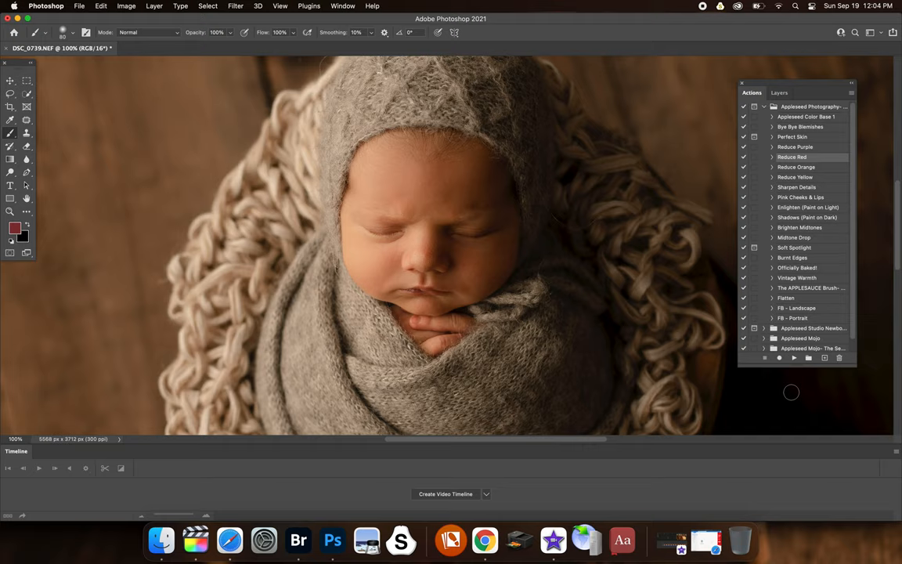
pyautogui.click(793, 358)
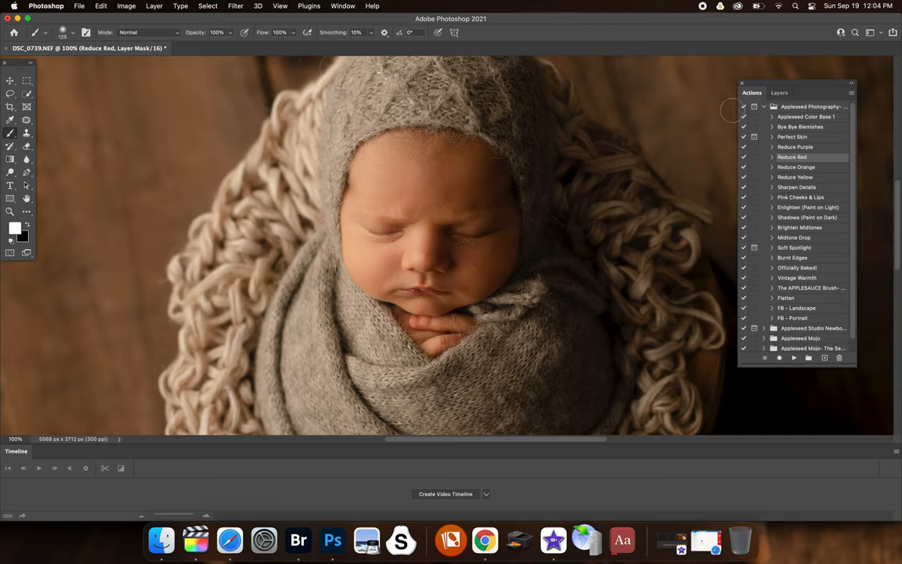
pyautogui.click(780, 93)
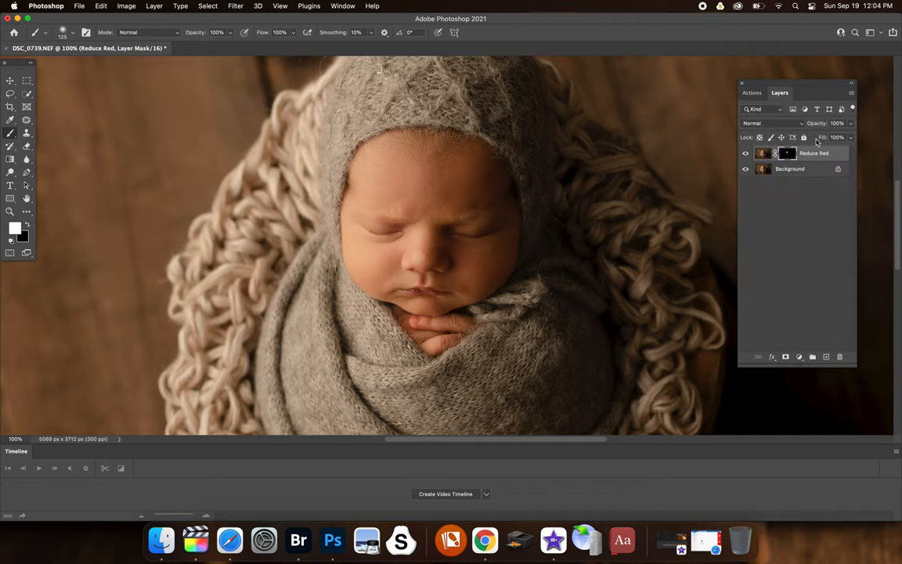
pyautogui.moveTo(843, 123); pyautogui.dragTo(811, 122)
pyautogui.press('super+e')
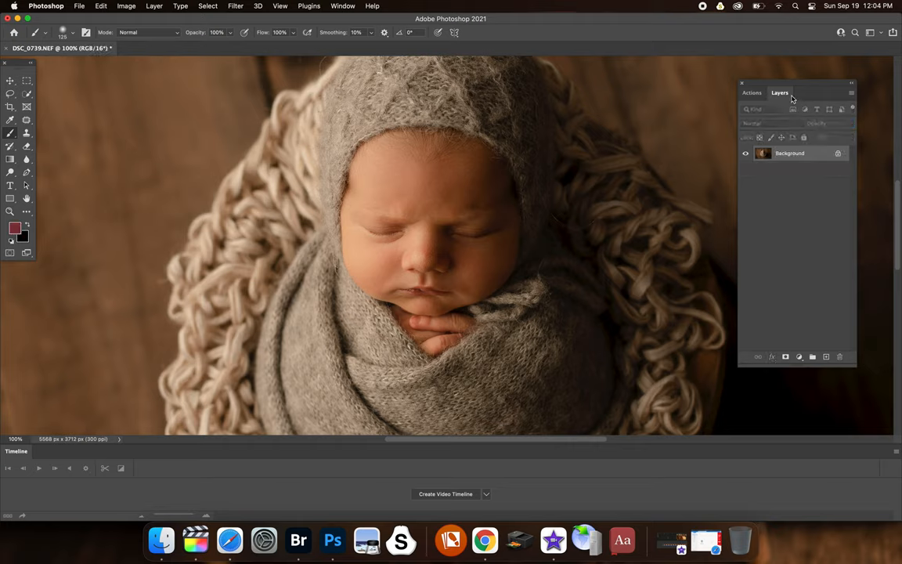
pyautogui.click(751, 92)
# Run Reduce Orange and hide its Background copy correction layer
pyautogui.click(795, 167)
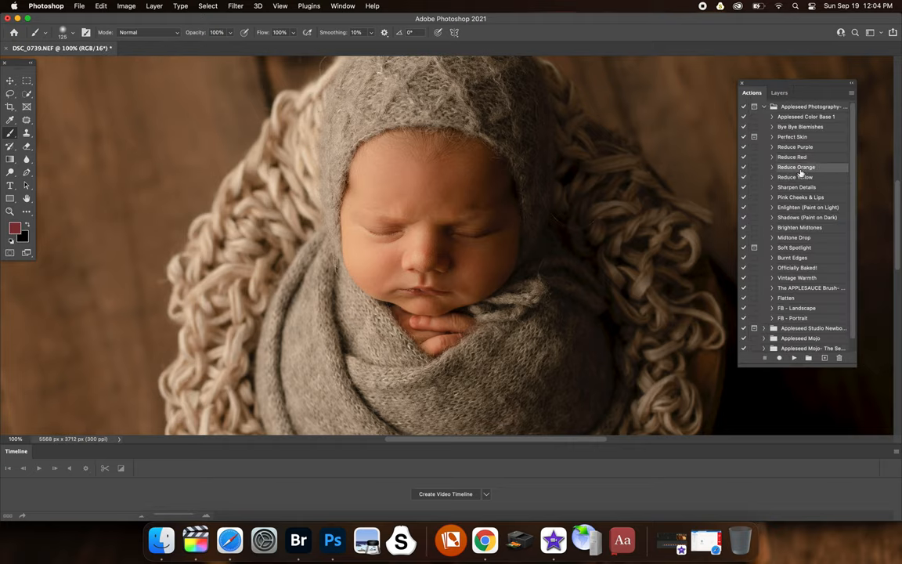
pyautogui.click(792, 357)
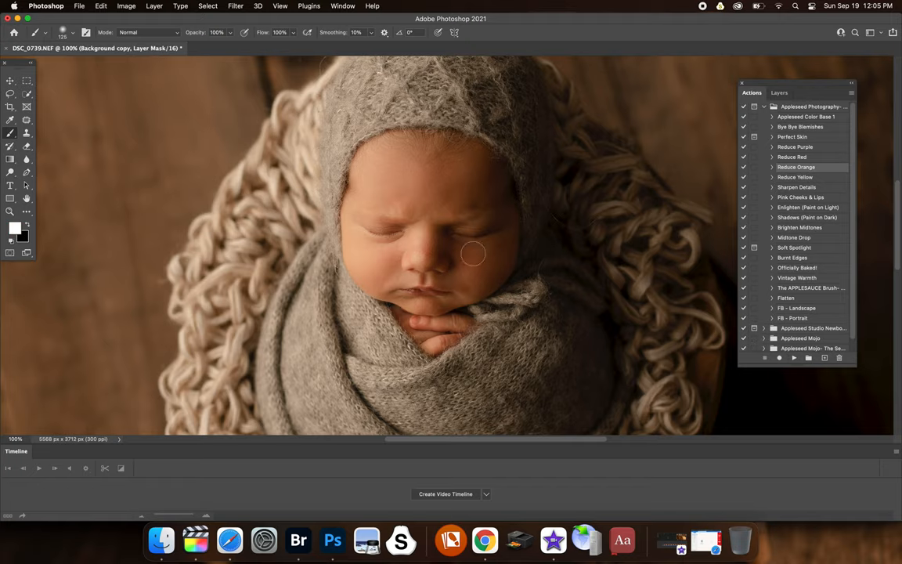
pyautogui.press('super+0')
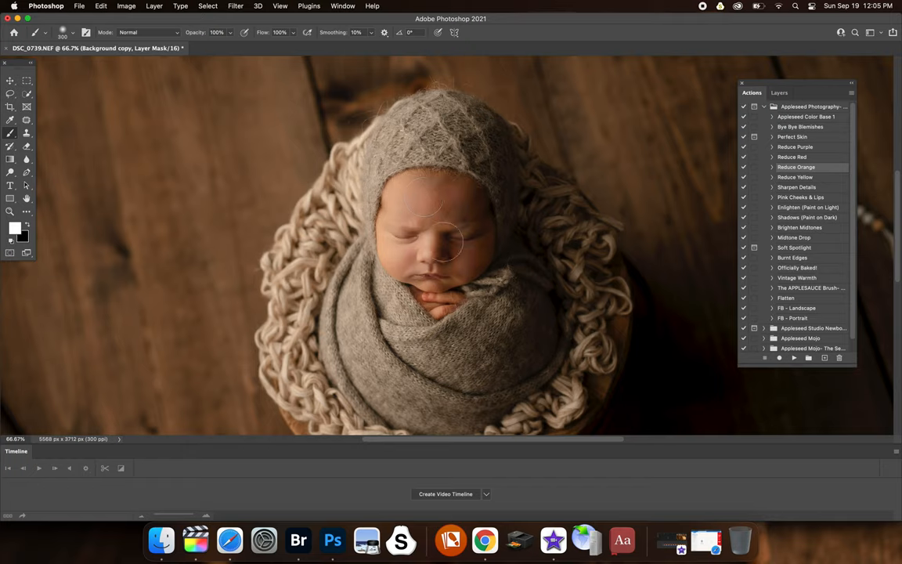
pyautogui.click(779, 92)
pyautogui.click(746, 153)
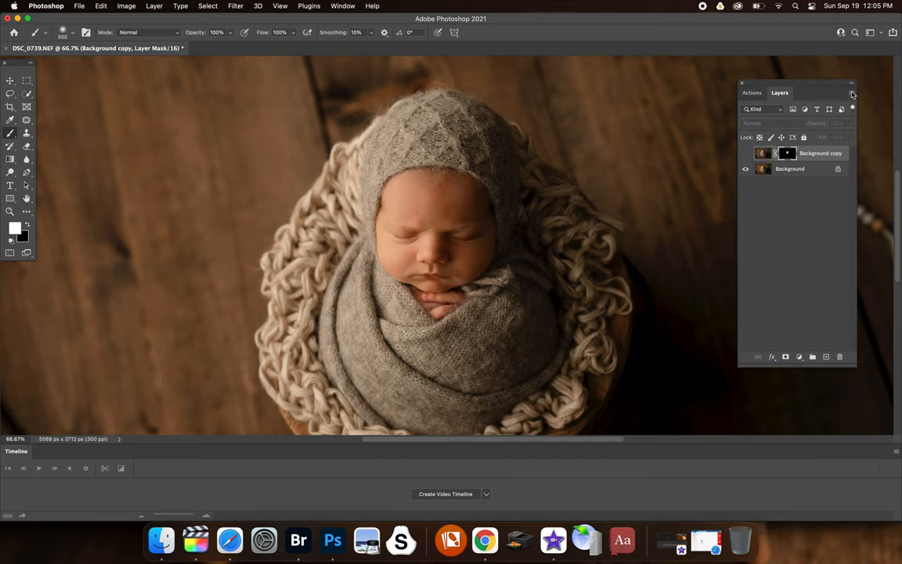
# Flatten the image, discarding the hidden orange correction layer
pyautogui.click(851, 83)
pyautogui.click(740, 399)
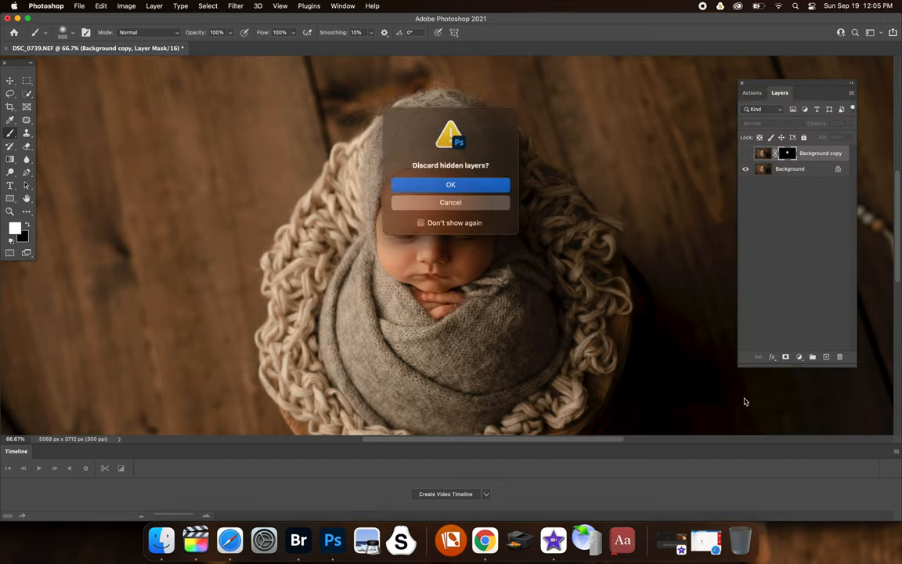
pyautogui.click(449, 188)
pyautogui.click(752, 93)
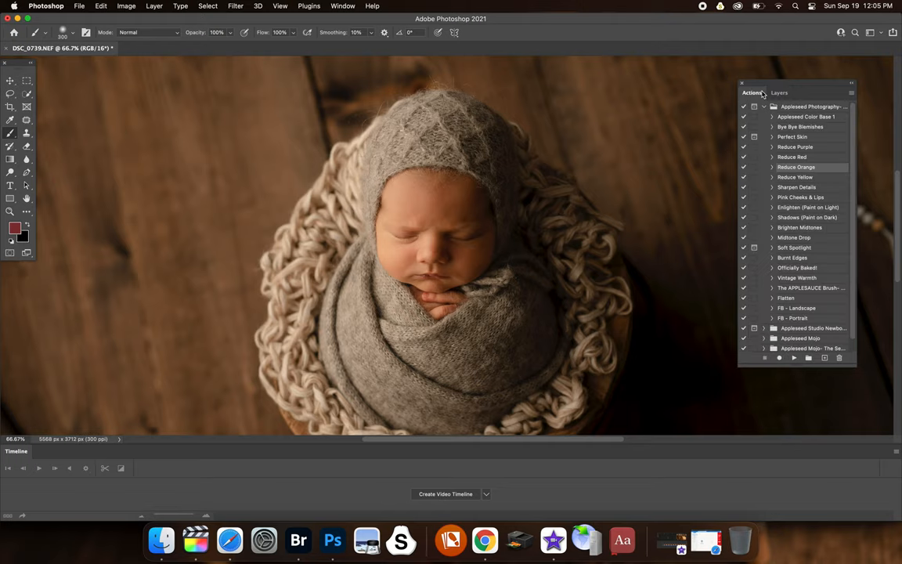
# Run Reduce Yellow, set the Yellow no more layer to 40% opacity and merge it into the Background
pyautogui.click(794, 178)
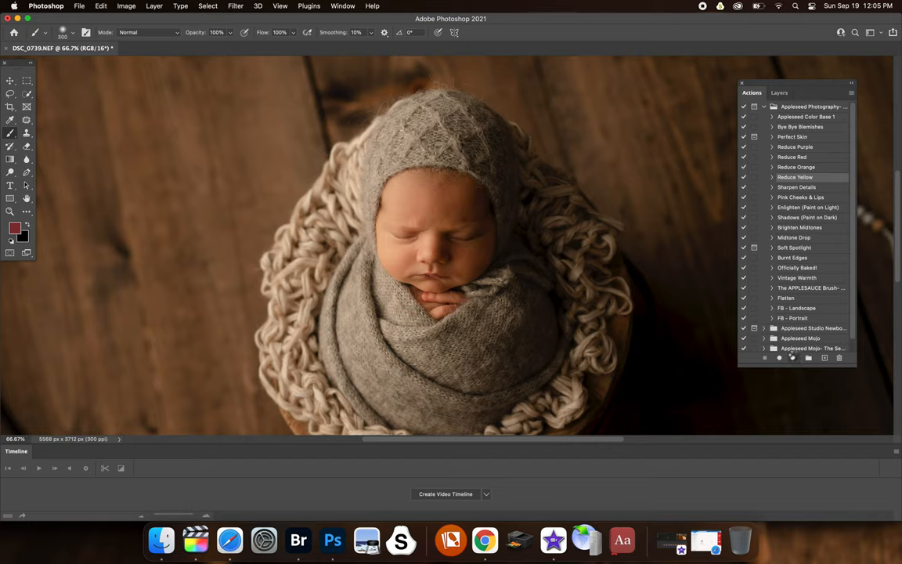
pyautogui.click(794, 357)
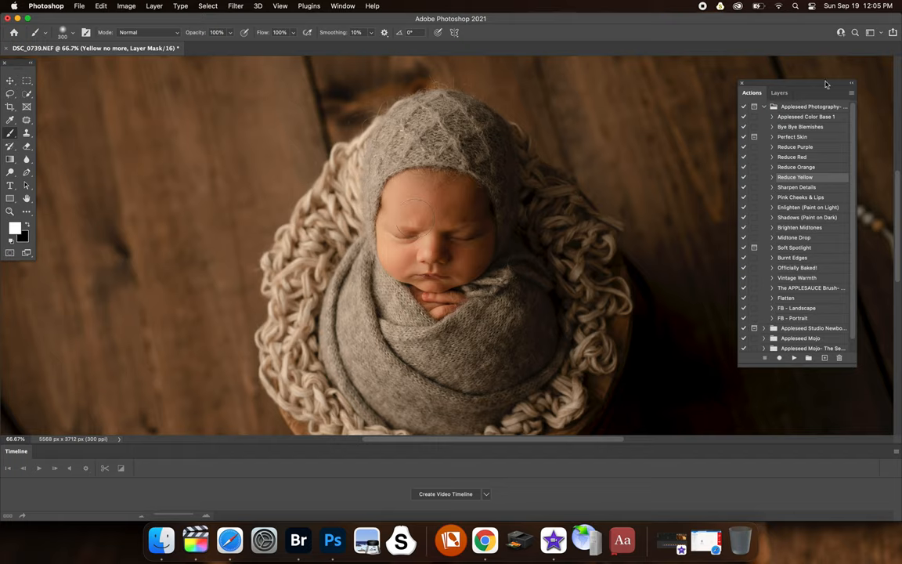
pyautogui.click(779, 92)
pyautogui.click(836, 123)
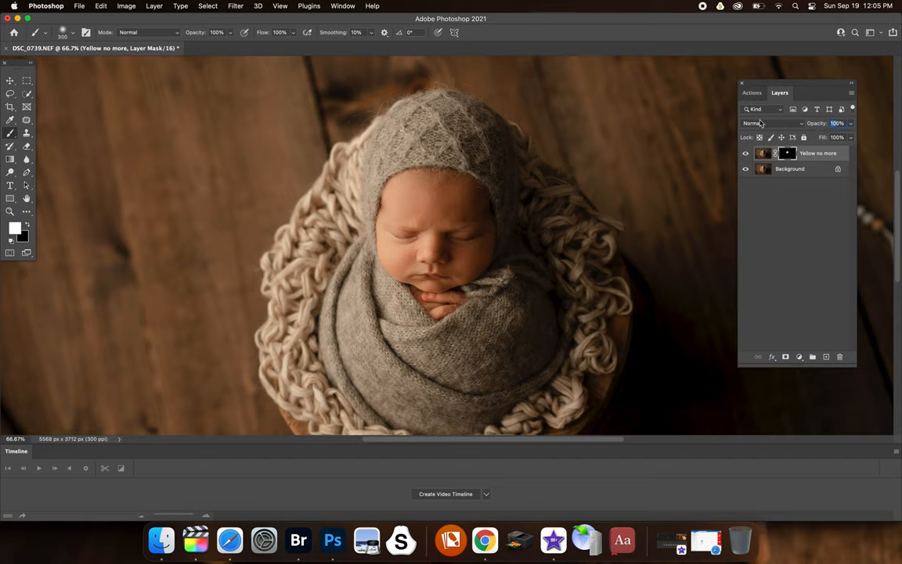
pyautogui.write('40')
pyautogui.write('0')
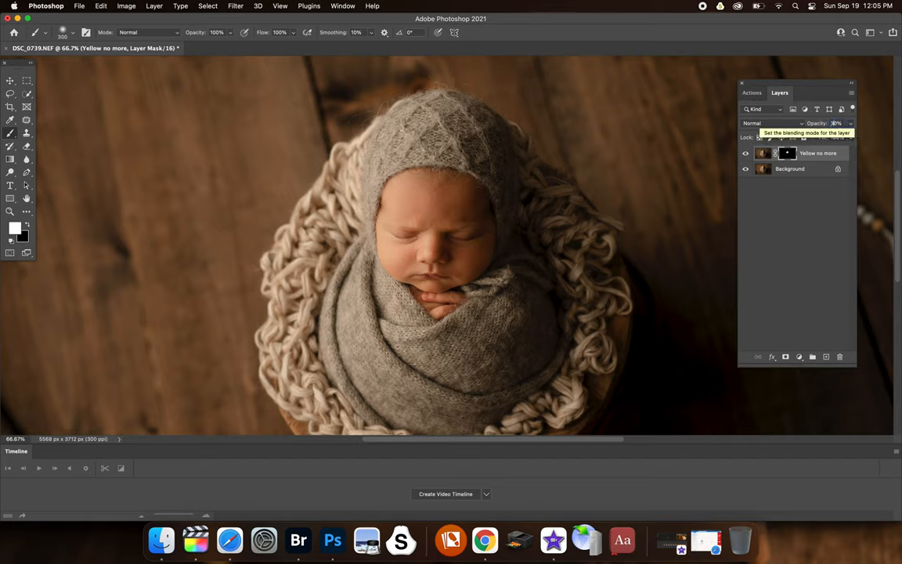
pyautogui.press('super+e')
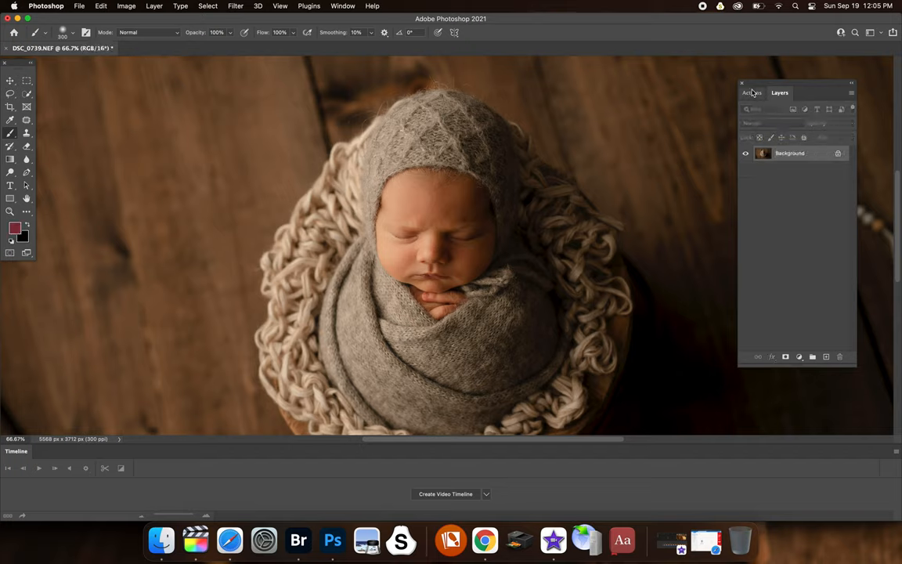
pyautogui.click(752, 93)
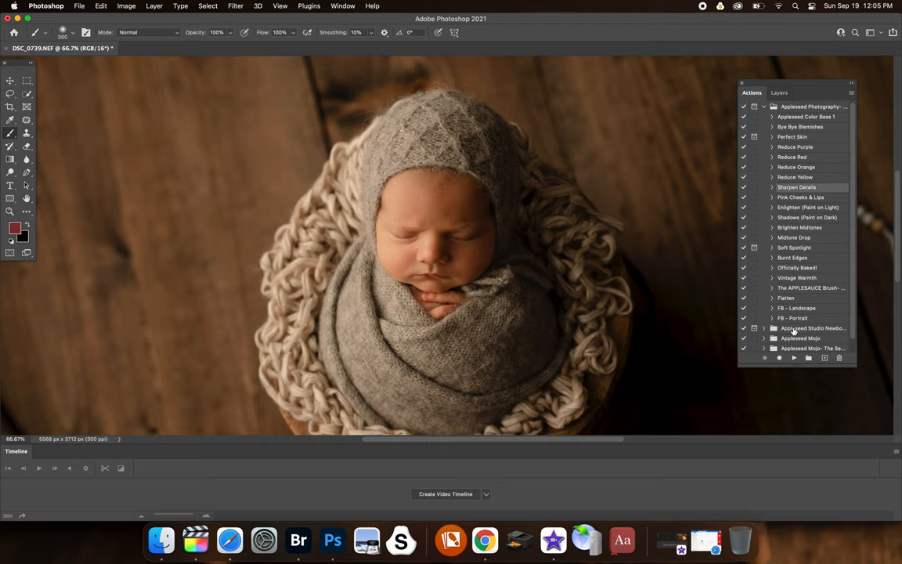
# Paint the Sharpen the Details mask on the baby's face, toggling between white and black
pyautogui.press('super+1')
pyautogui.press('super+plus')
pyautogui.press('super+plus')
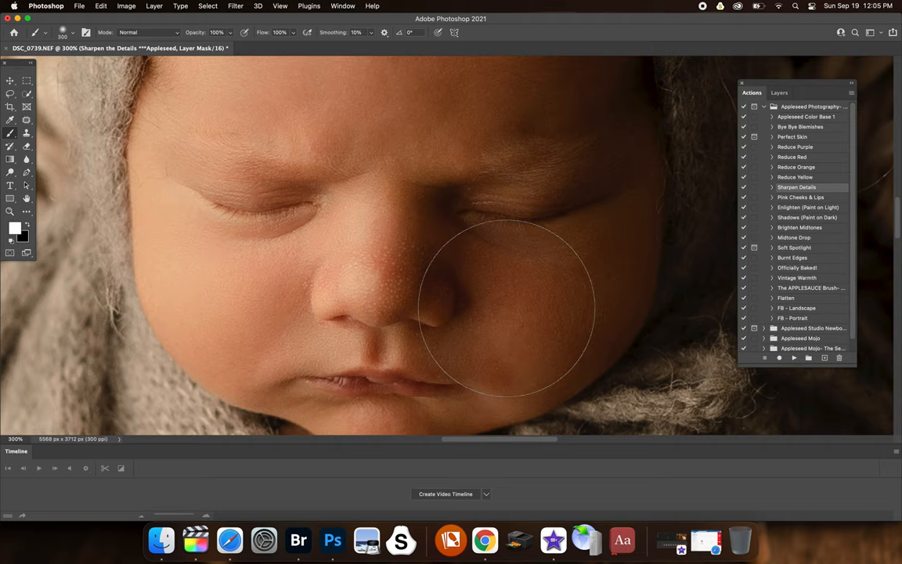
pyautogui.press('[')
pyautogui.press('[')
pyautogui.press('[')
pyautogui.press('[')
pyautogui.press('[')
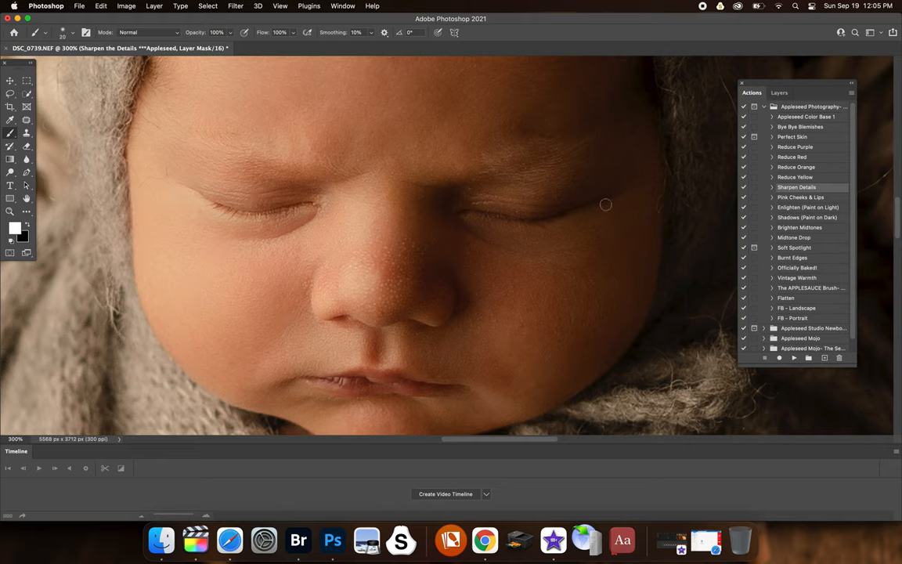
pyautogui.click(779, 92)
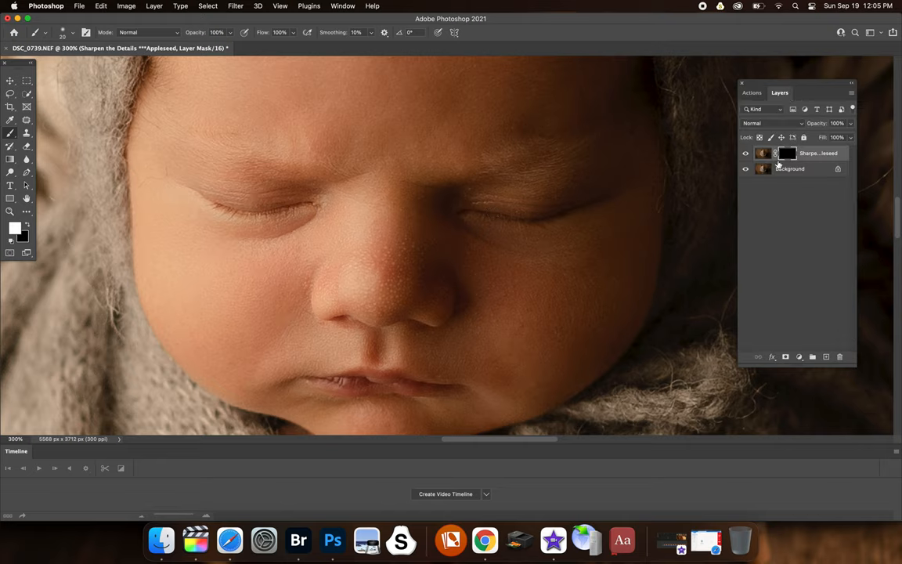
pyautogui.click(26, 226)
pyautogui.click(25, 225)
pyautogui.click(26, 225)
pyautogui.click(26, 226)
# Merge the sharpen layer into the Background with the whole photo in view
pyautogui.press('super+1')
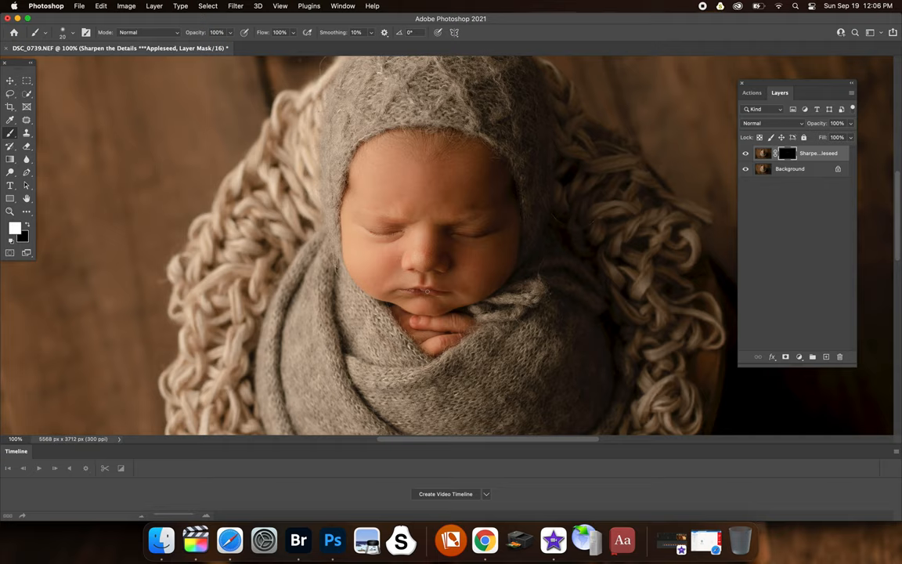
pyautogui.press('super+e')
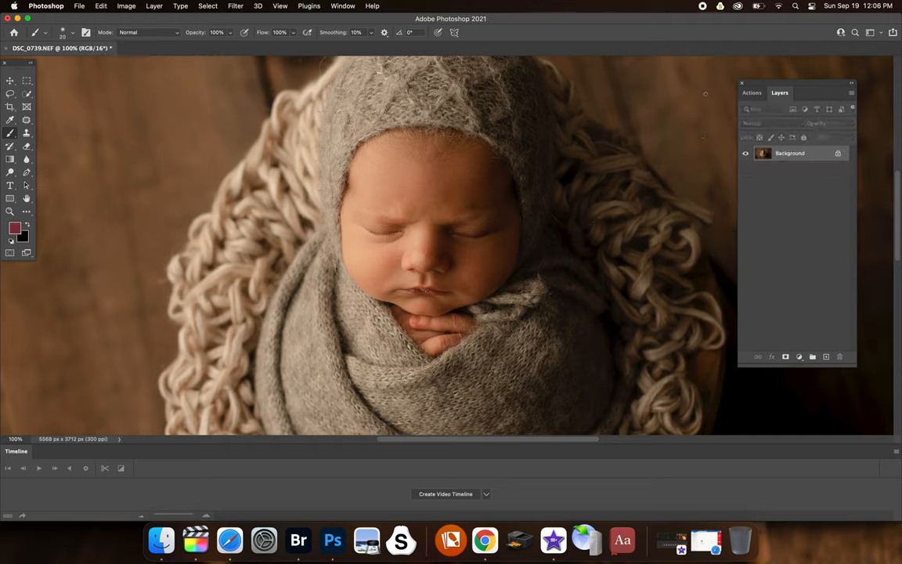
# Run Pink Cheeks & Lips and paint its warmth onto the cheeks through the mask
pyautogui.click(752, 92)
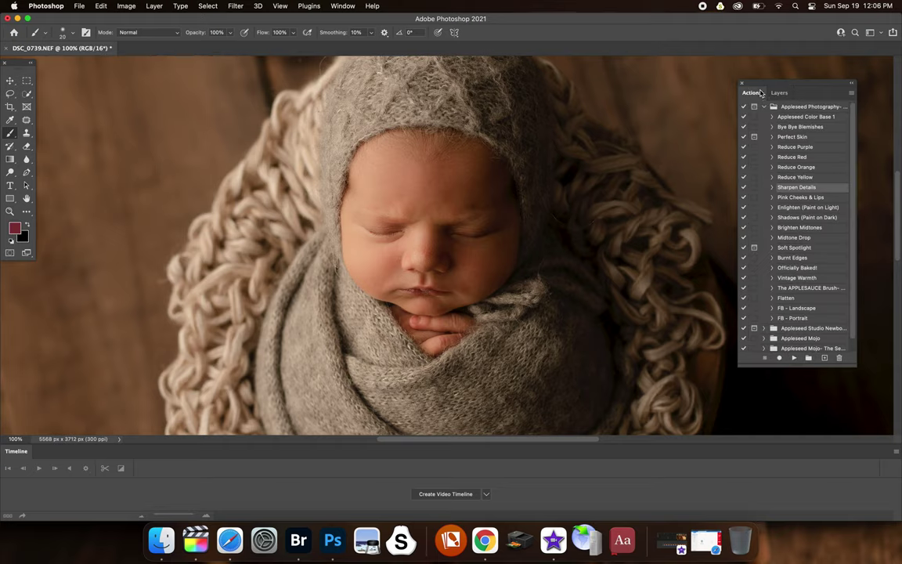
pyautogui.click(801, 197)
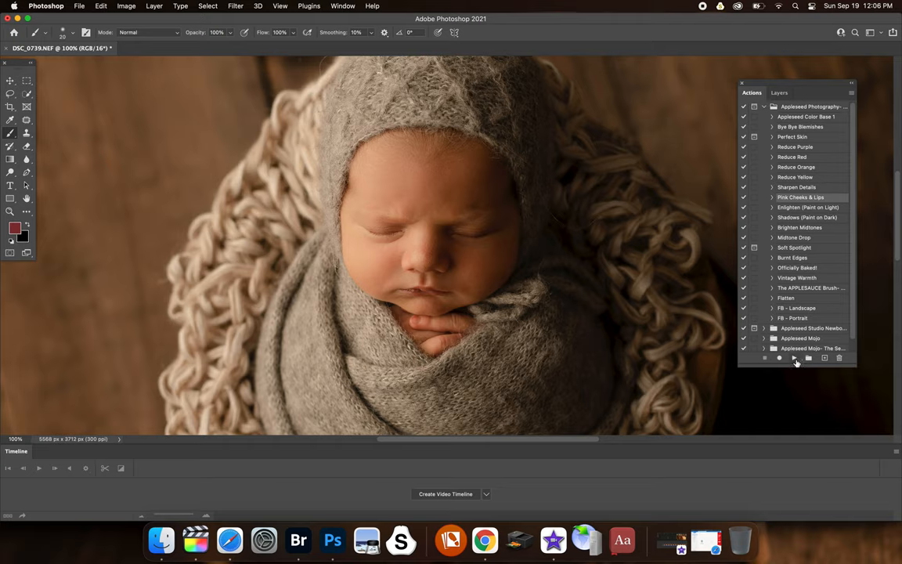
pyautogui.click(796, 358)
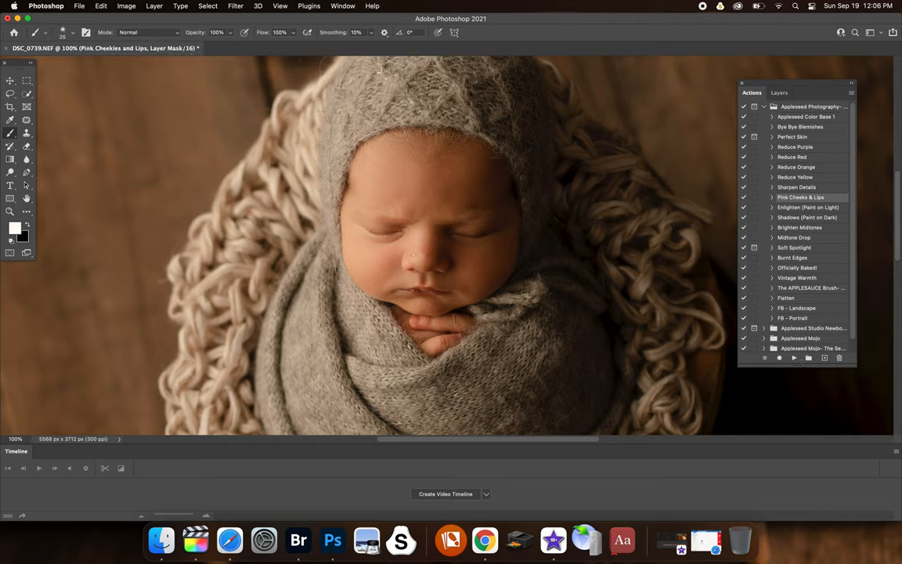
pyautogui.press('[')
pyautogui.press('[')
pyautogui.press('[')
pyautogui.click(26, 135)
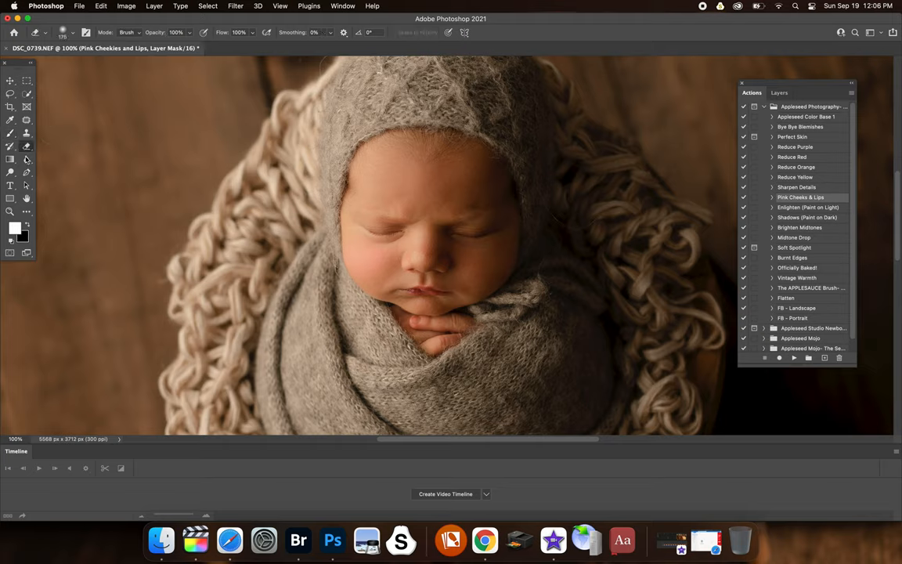
pyautogui.click(10, 133)
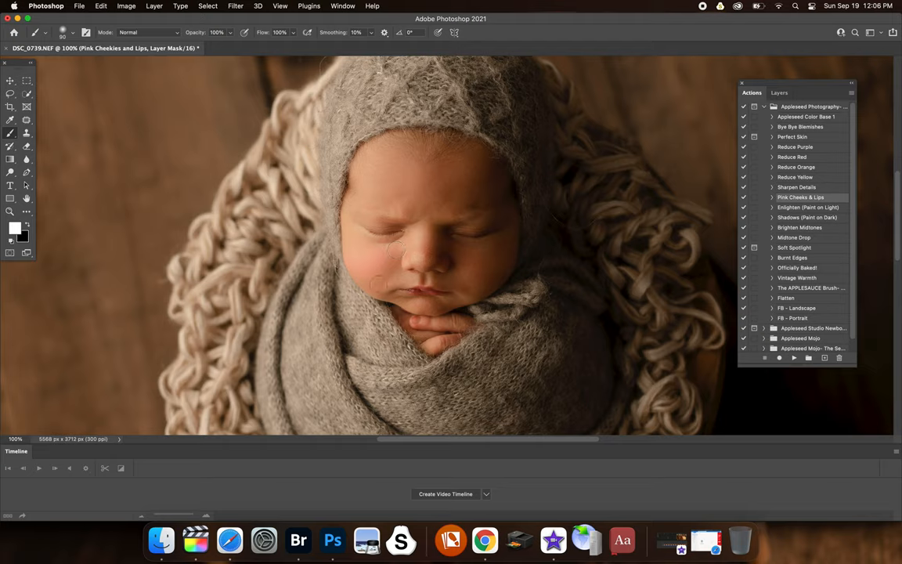
# Lower the pink cheeks layer to 30% opacity, merge it down, and select Enlighten (Paint on Light)
pyautogui.click(779, 93)
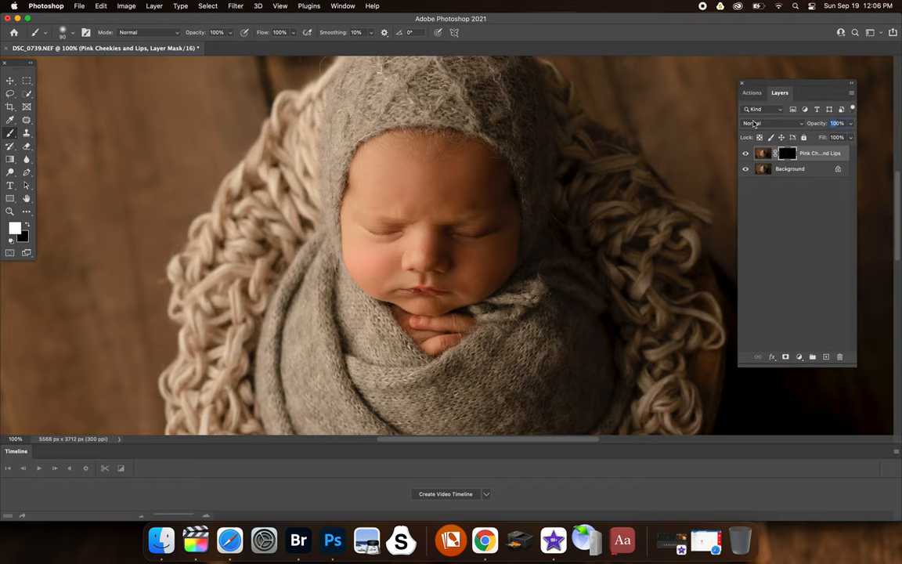
pyautogui.write('40')
pyautogui.press('Return')
pyautogui.press('super+e')
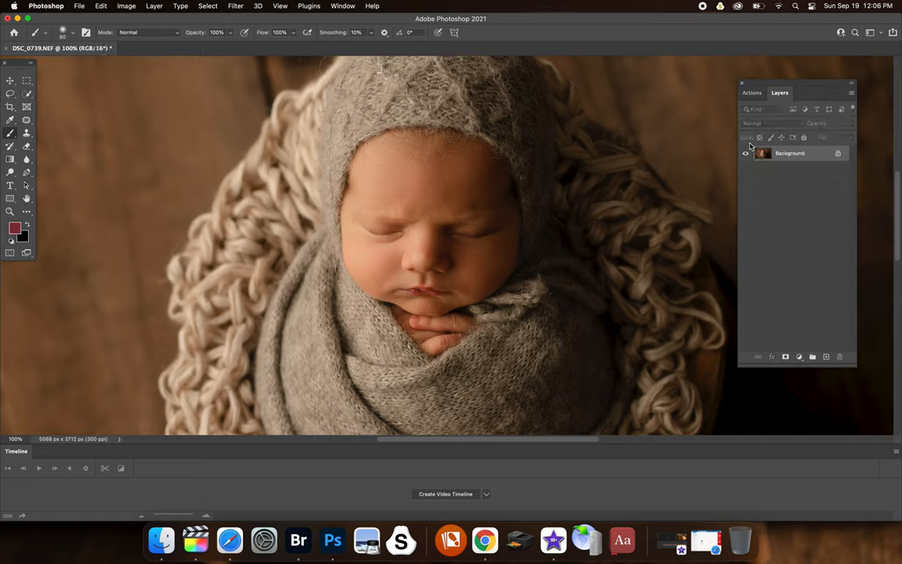
pyautogui.click(752, 92)
pyautogui.click(799, 207)
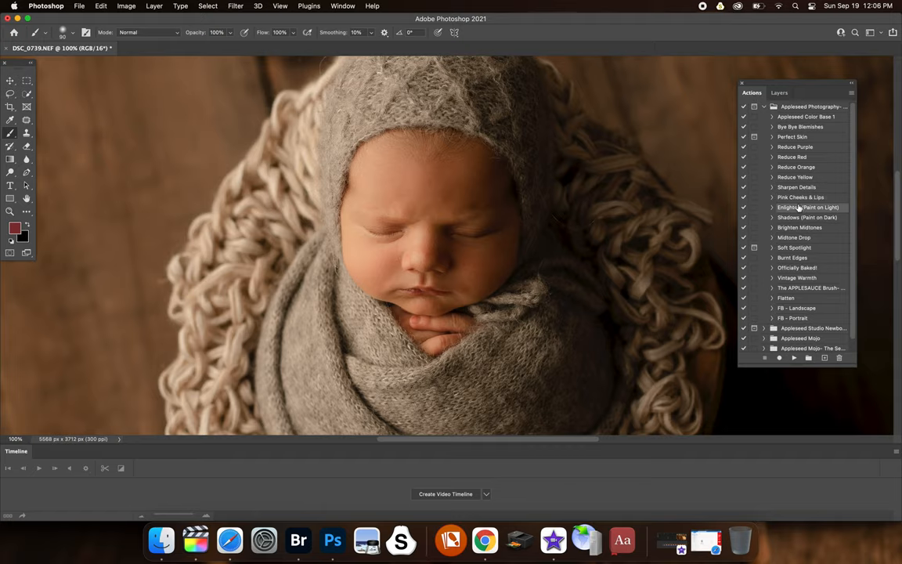
# Run Enlighten (Paint on Light) and paint brightening over the baby's cheeks and forehead
pyautogui.click(793, 359)
pyautogui.press('super+minus')
pyautogui.press('super+minus')
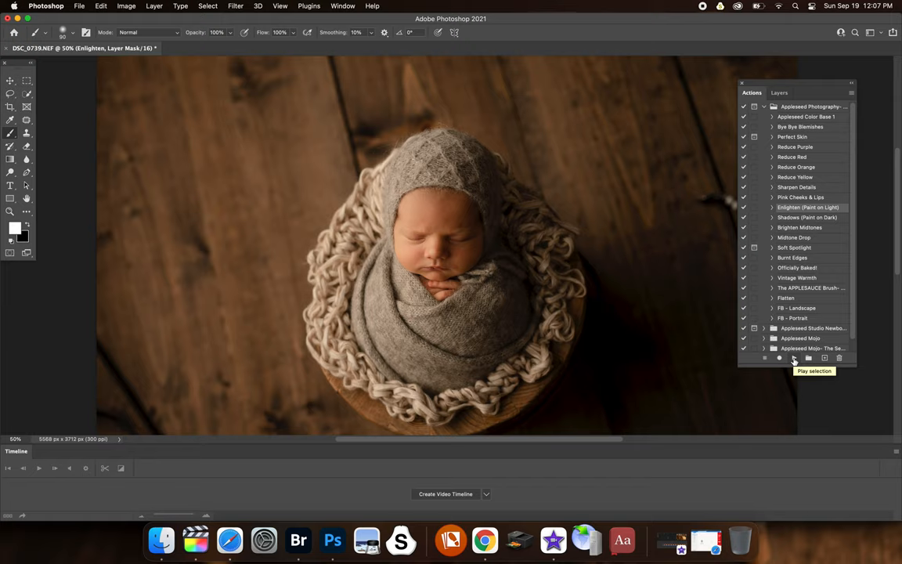
pyautogui.press(']')
pyautogui.press(']')
pyautogui.press(']')
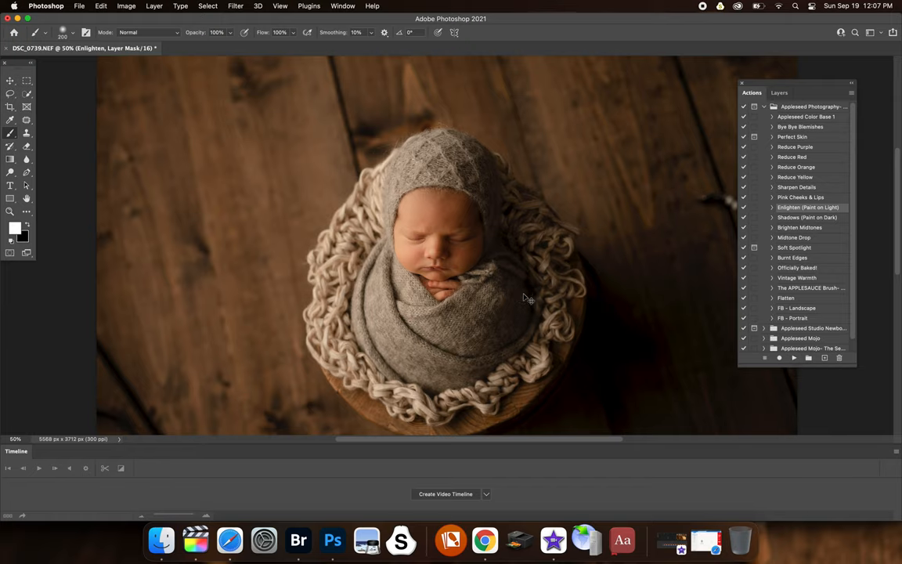
pyautogui.press('super+plus')
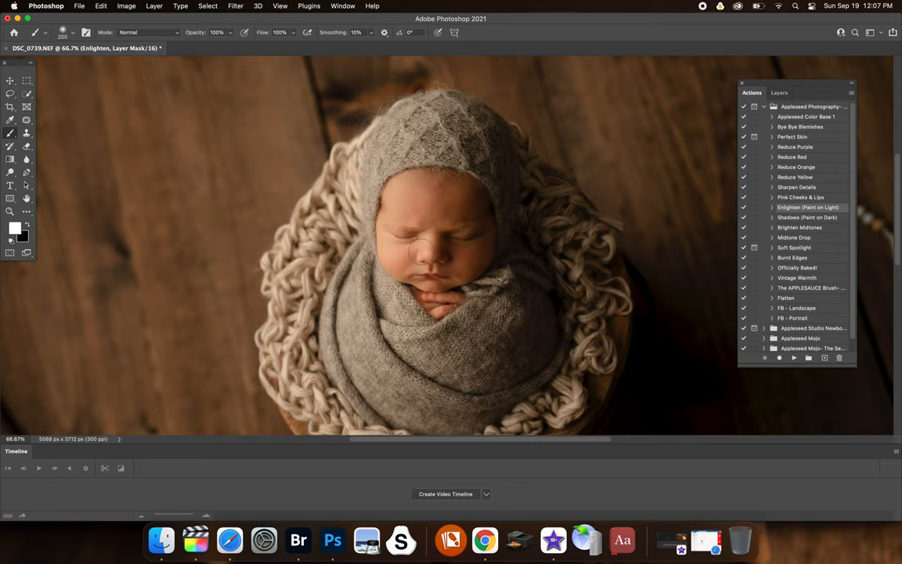
pyautogui.moveTo(421, 245)
pyautogui.mouseDown()
pyautogui.moveTo(365, 219)
pyautogui.moveTo(365, 196)
pyautogui.moveTo(410, 249)
pyautogui.moveTo(415, 206)
pyautogui.mouseUp()
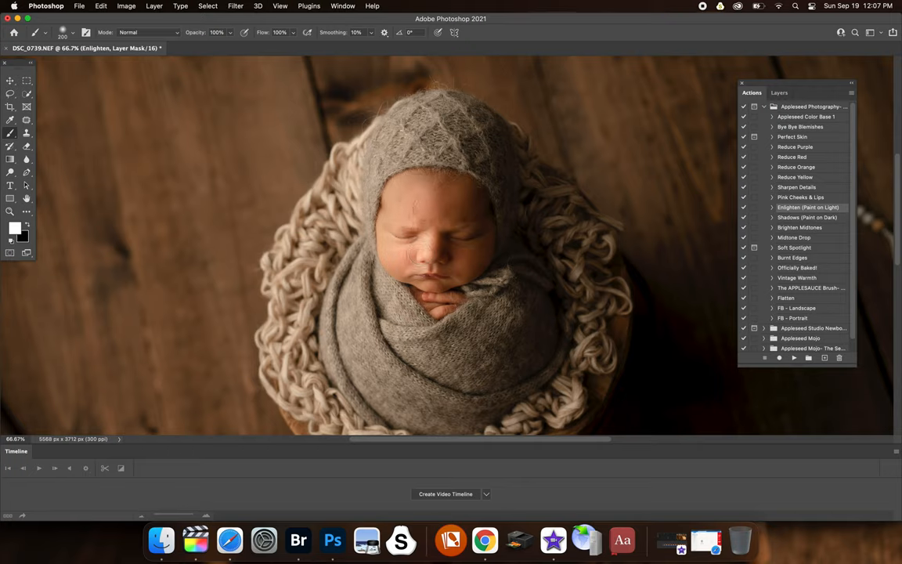
pyautogui.moveTo(408, 258)
pyautogui.mouseDown()
pyautogui.moveTo(368, 176)
pyautogui.moveTo(421, 188)
pyautogui.mouseUp()
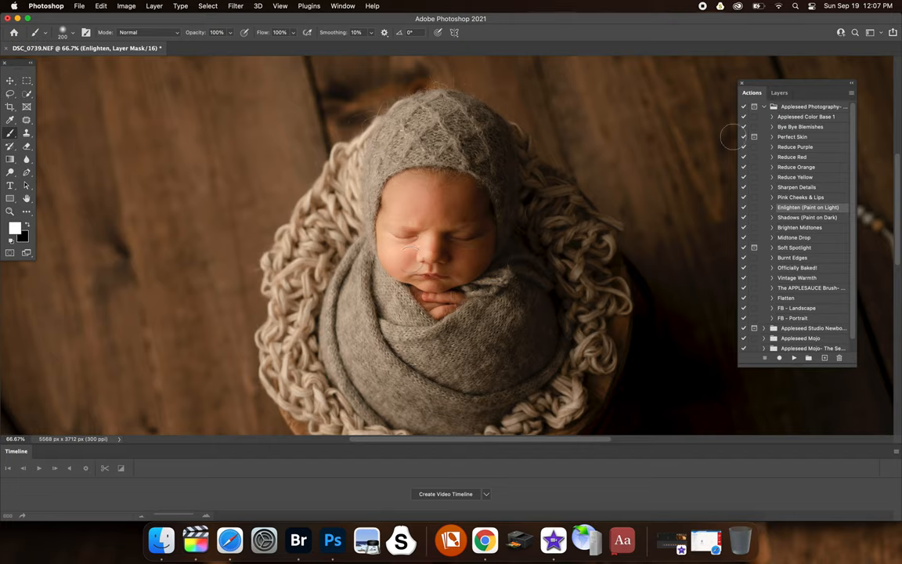
# Lower the Enlighten layer to 20% opacity and merge it into the Background
pyautogui.click(779, 93)
pyautogui.doubleClick(836, 122)
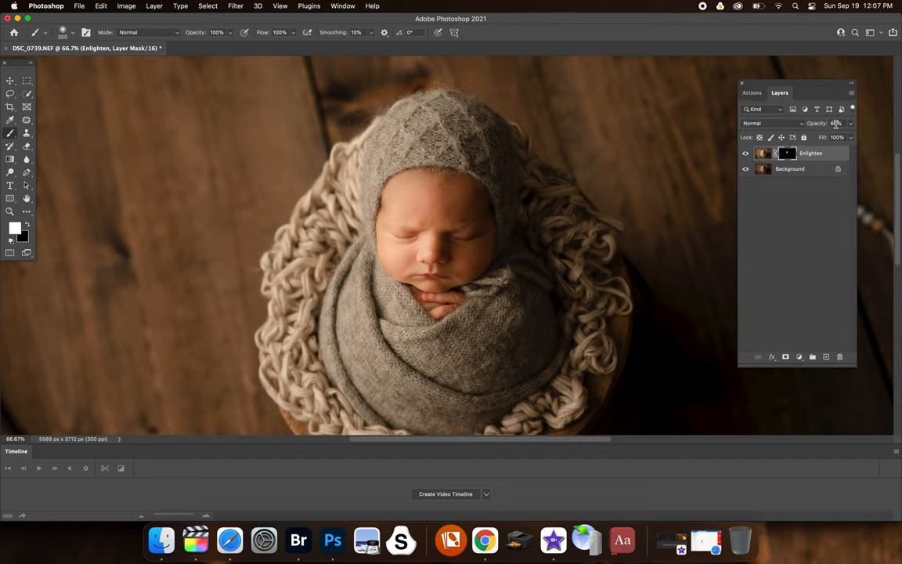
pyautogui.write('20')
pyautogui.press('Return')
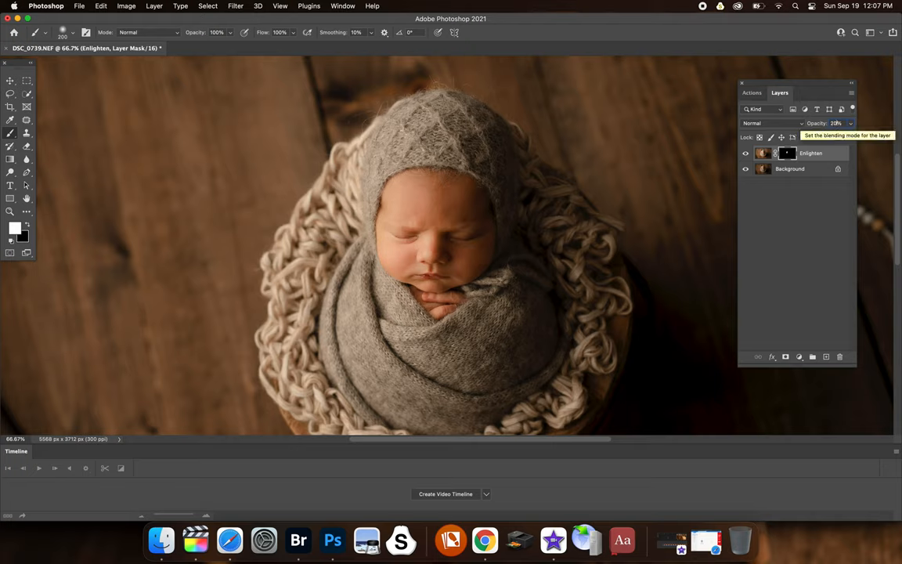
pyautogui.press('super+e')
pyautogui.click(751, 92)
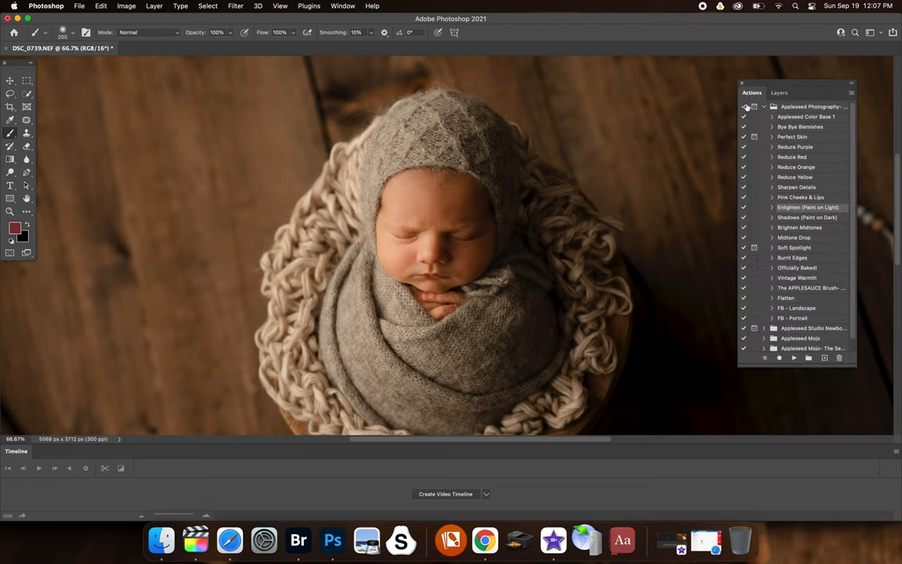
pyautogui.click(802, 217)
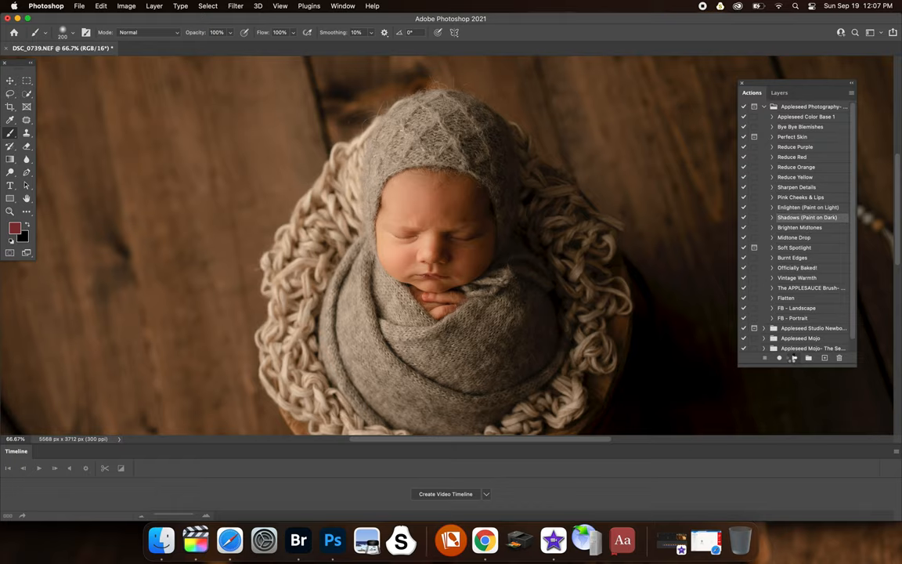
# Run Shadows (Paint on Dark), lower its opacity to about 10%, and enlarge the brush
pyautogui.click(793, 358)
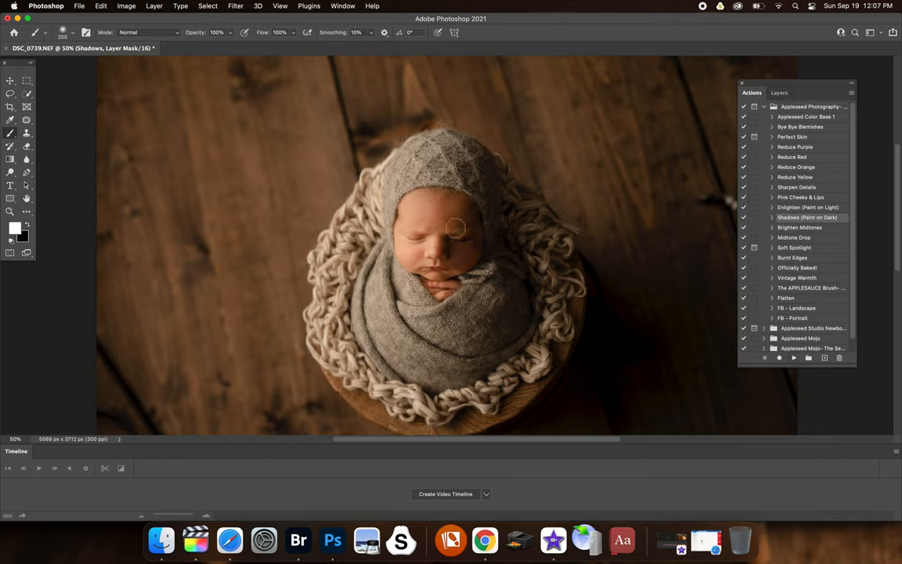
pyautogui.click(780, 93)
pyautogui.moveTo(817, 124); pyautogui.dragTo(775, 124)
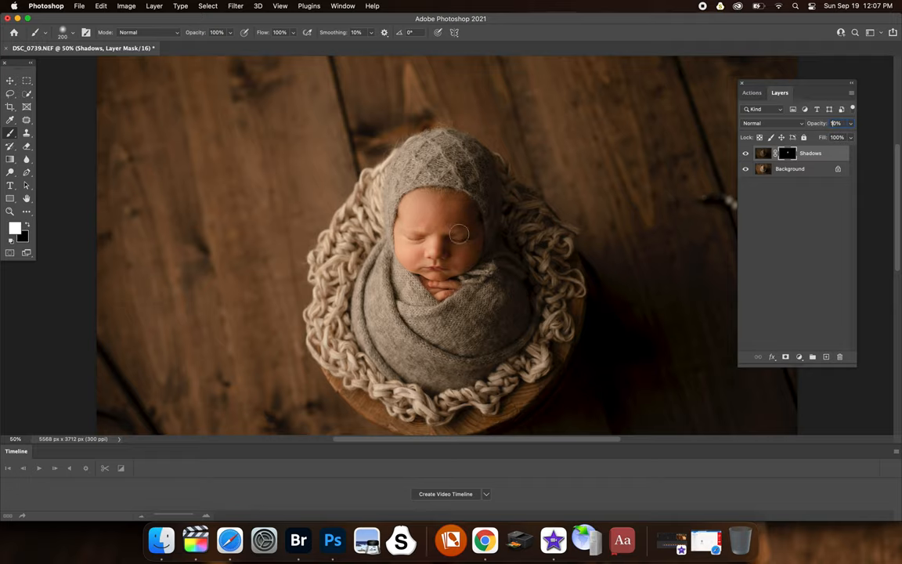
pyautogui.press('super+minus')
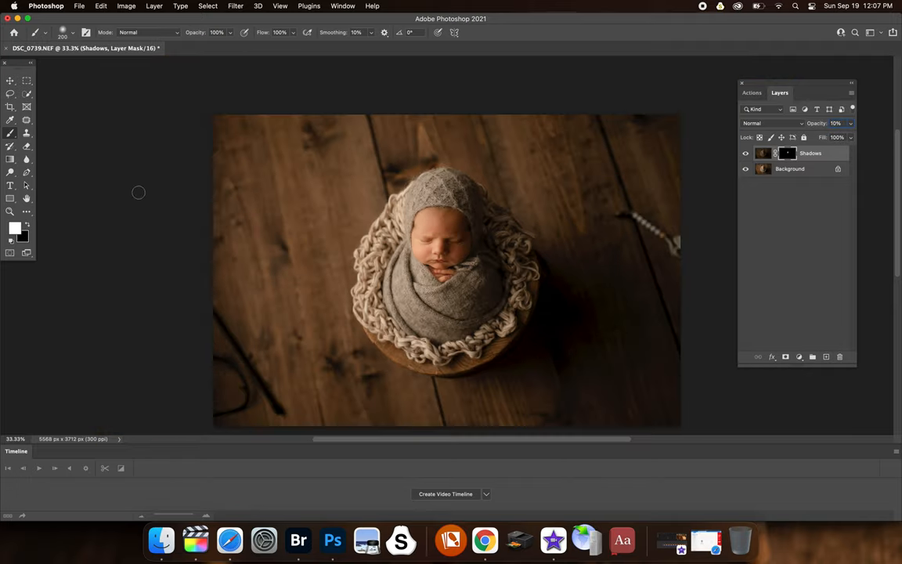
pyautogui.press(']')
pyautogui.press(']')
pyautogui.press(']')
pyautogui.press(']')
pyautogui.press(']')
pyautogui.press(']')
pyautogui.press(']')
pyautogui.press(']')
pyautogui.press(']')
pyautogui.press(']')
# Check brush size and hardness in the preset picker, then discard the Shadows layer
pyautogui.click(70, 34)
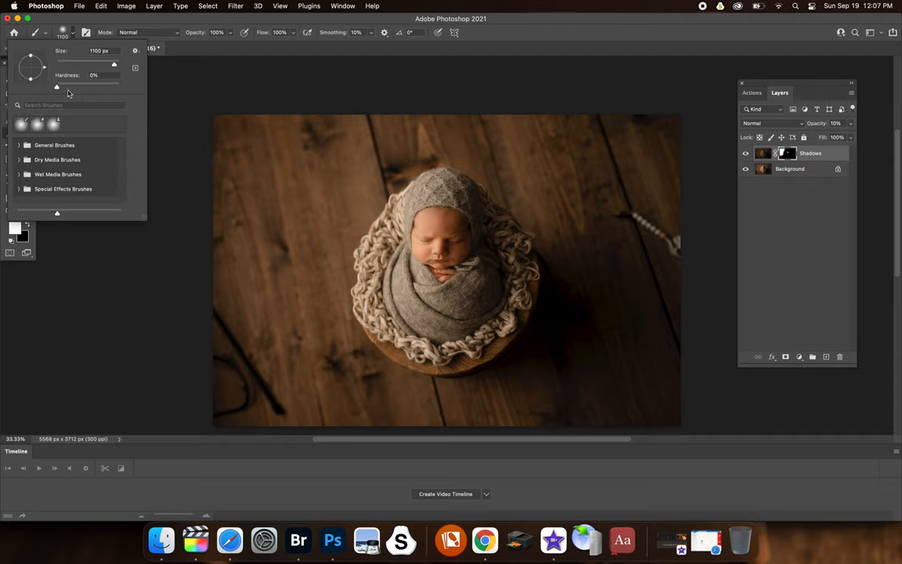
pyautogui.click(211, 148)
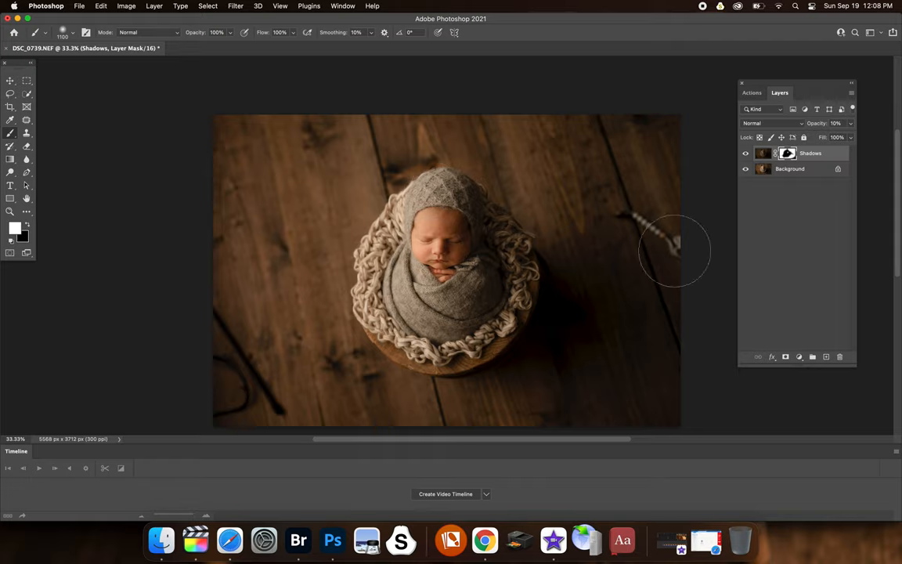
pyautogui.press('BackSpace')
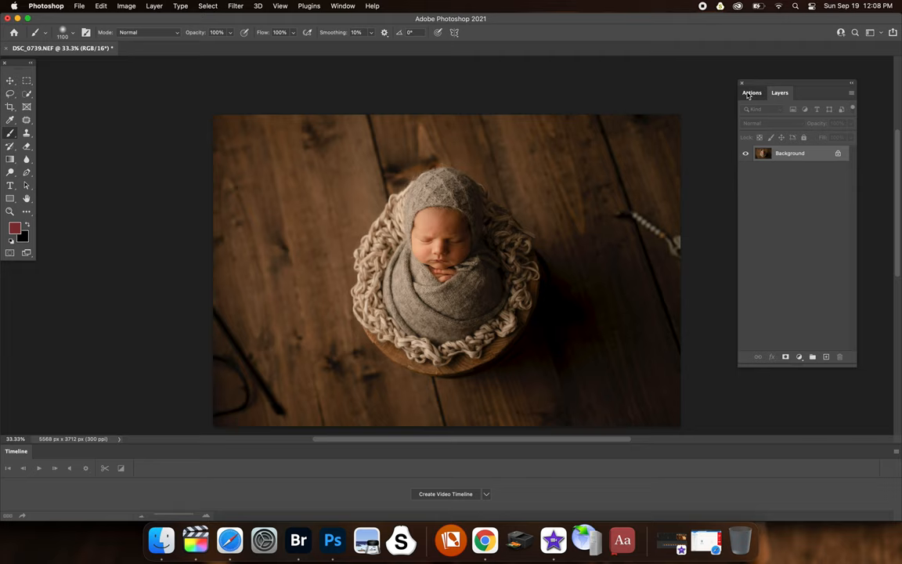
# Rerun Shadows, darken the left and lower wood, lower opacity to about 30%, and flatten
pyautogui.click(750, 93)
pyautogui.click(793, 357)
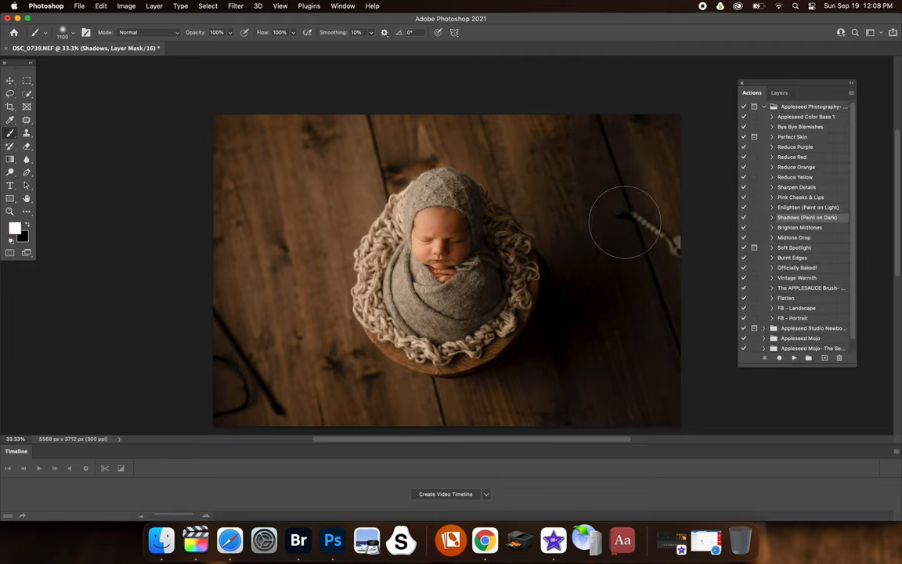
pyautogui.moveTo(308, 127); pyautogui.dragTo(508, 392)
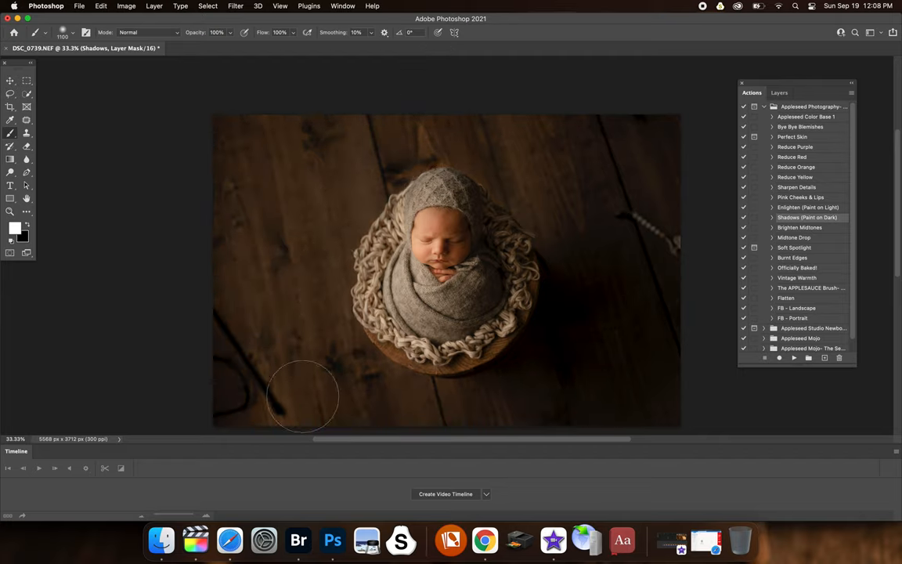
pyautogui.click(779, 93)
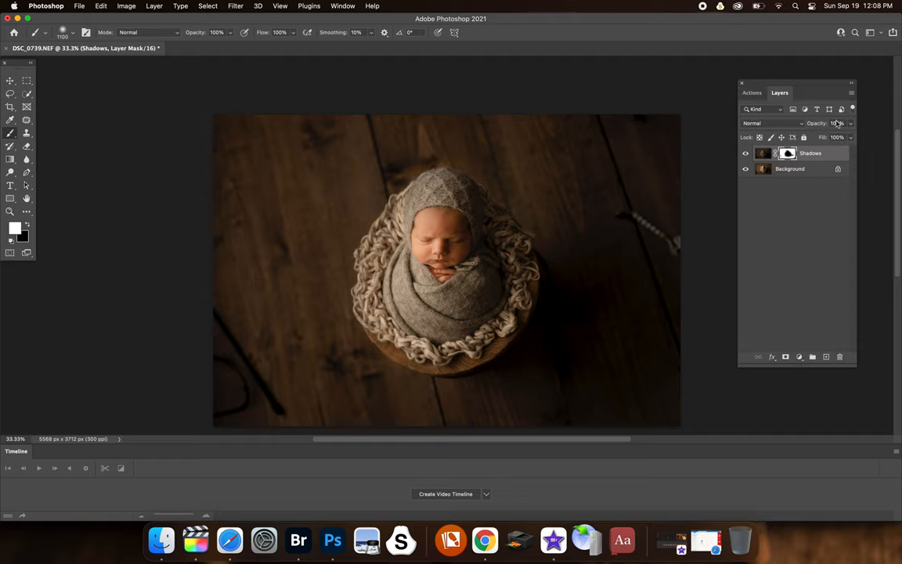
pyautogui.moveTo(817, 123); pyautogui.dragTo(799, 123)
pyautogui.press('super+shift+e')
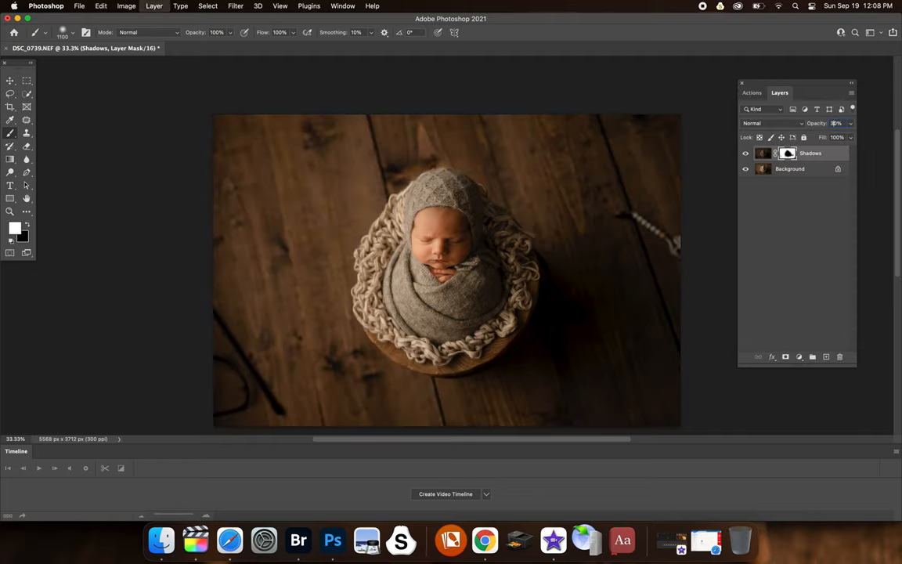
# Crop to a 7:5 landscape ratio, about 4101 × 2929 px, framed tighter around the baby
pyautogui.click(10, 93)
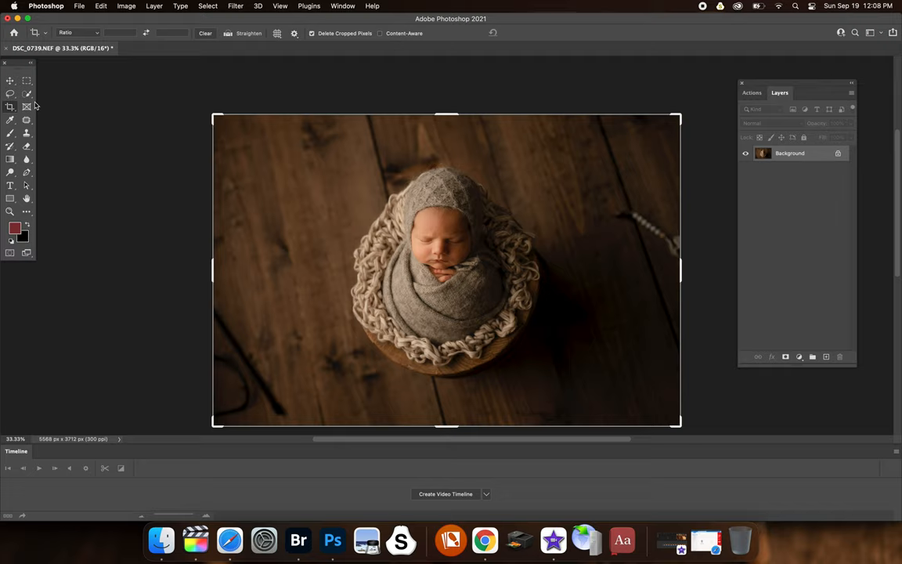
pyautogui.write('5')
pyautogui.press('Tab')
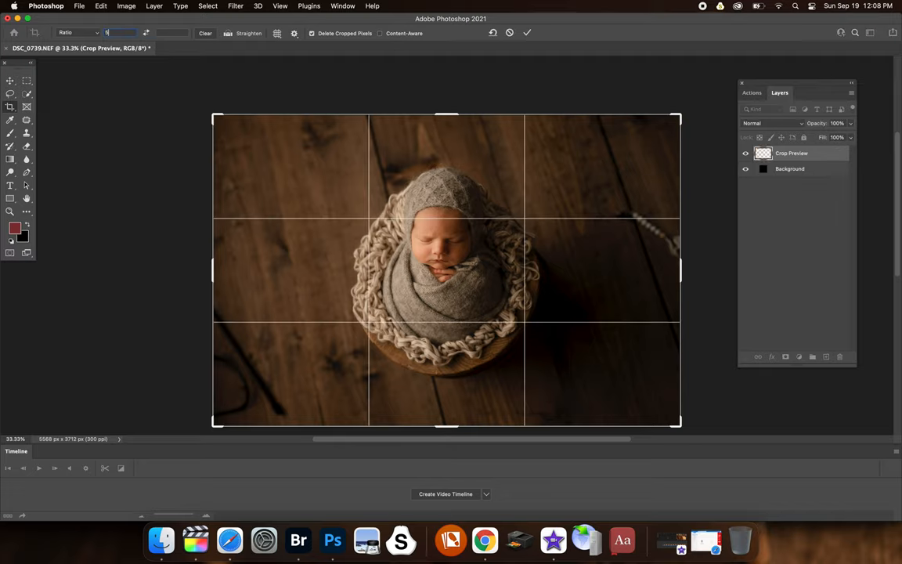
pyautogui.write('7')
pyautogui.click(146, 32)
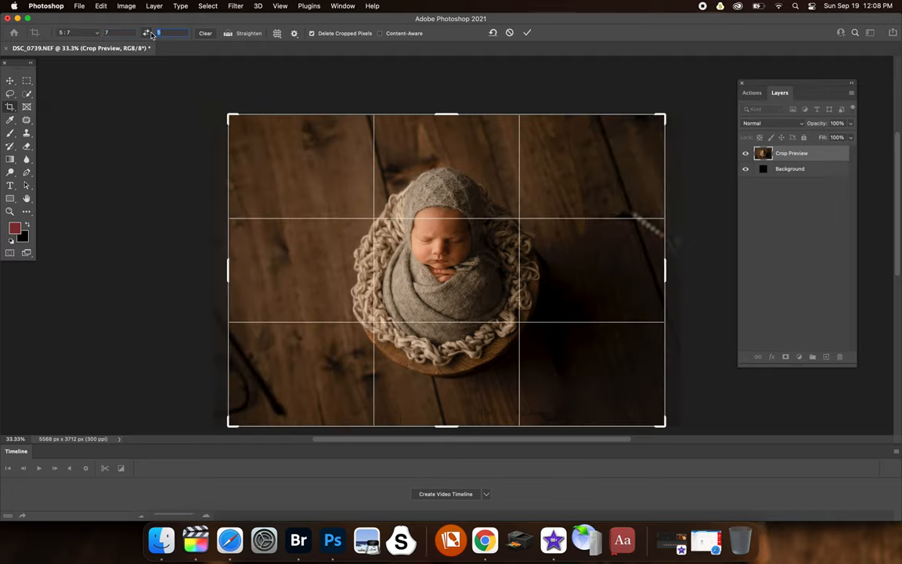
pyautogui.moveTo(203, 103); pyautogui.dragTo(246, 129)
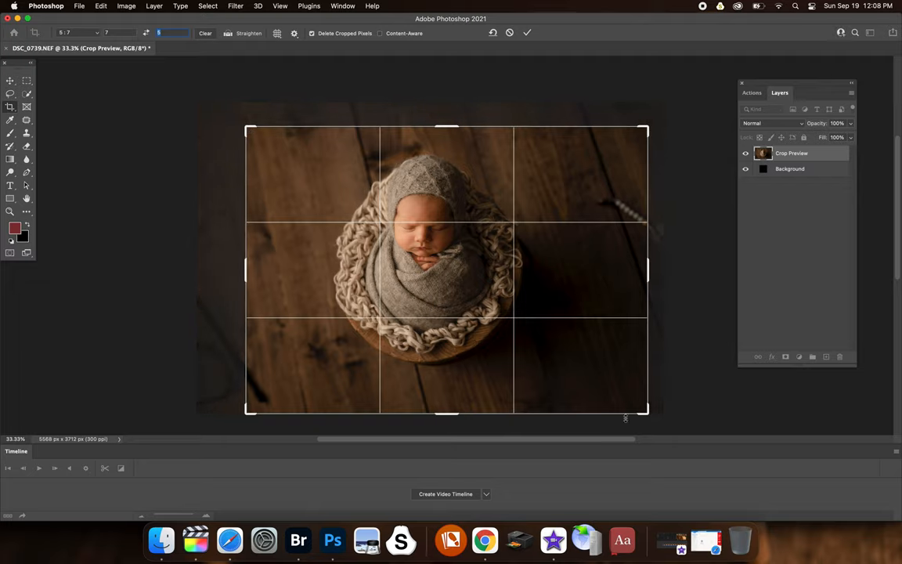
pyautogui.moveTo(648, 411); pyautogui.dragTo(629, 398)
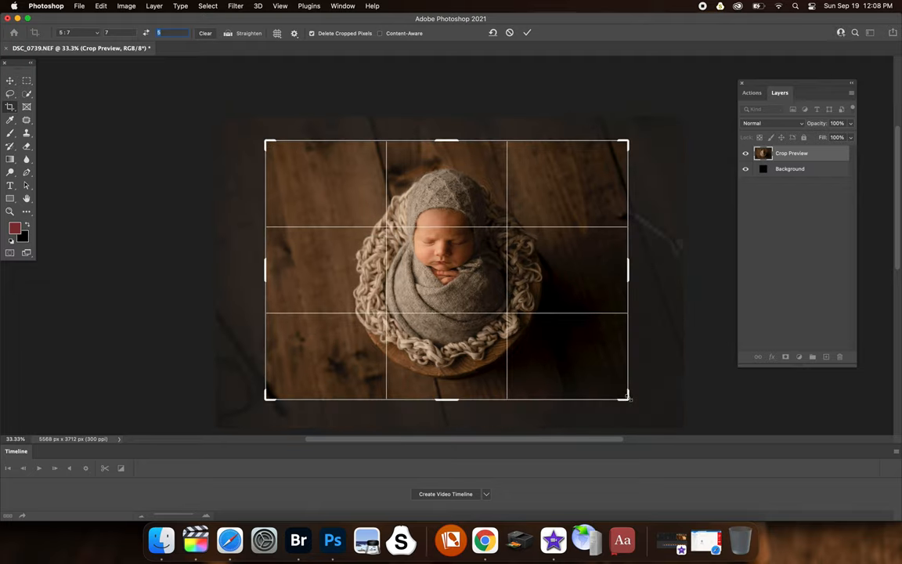
pyautogui.moveTo(274, 399); pyautogui.dragTo(276, 393)
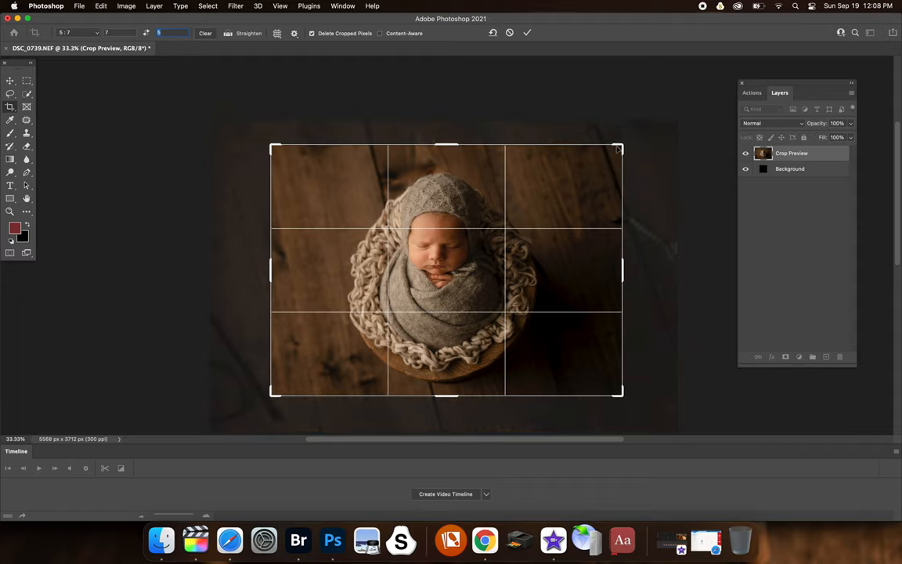
pyautogui.moveTo(618, 149); pyautogui.dragTo(615, 150)
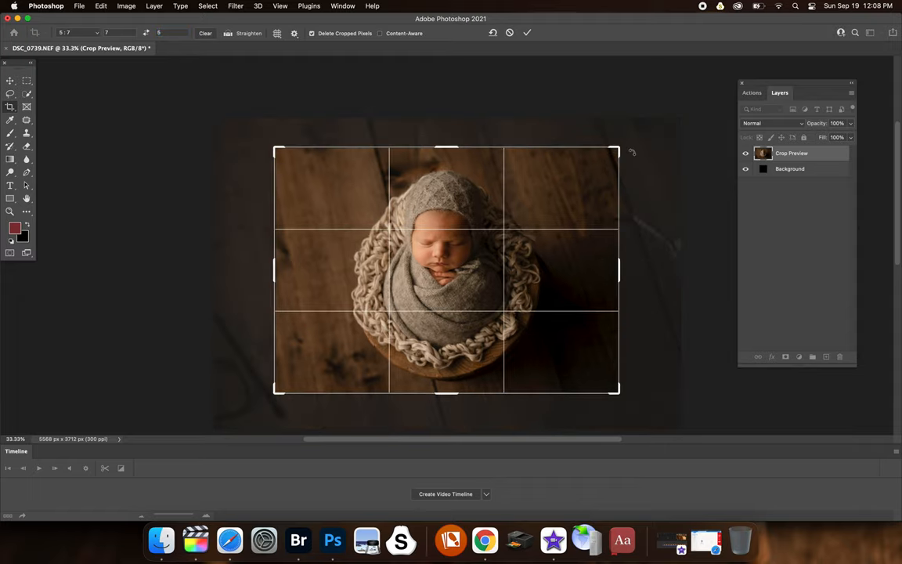
pyautogui.press('Return')
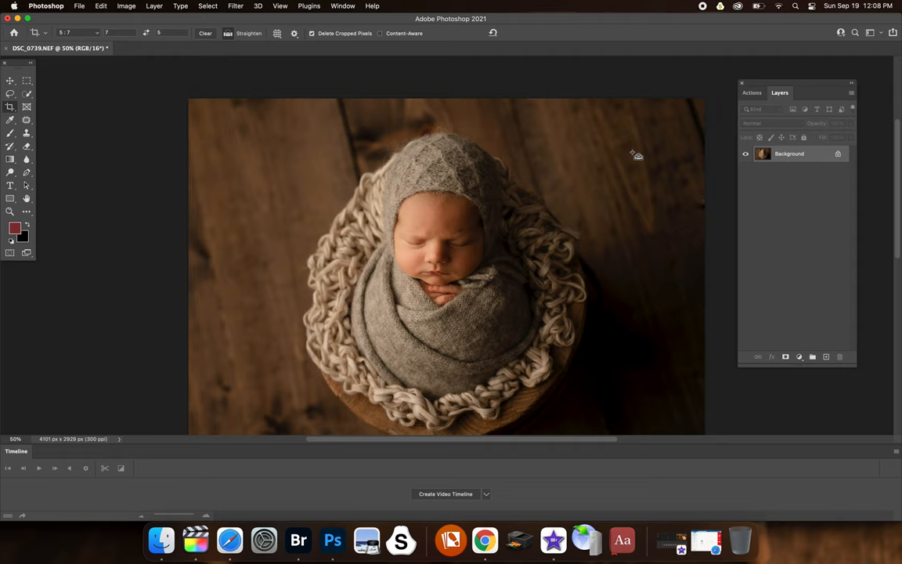
# Try Brighten Midtones, toggle it to compare, then undo the adjustment
pyautogui.click(748, 94)
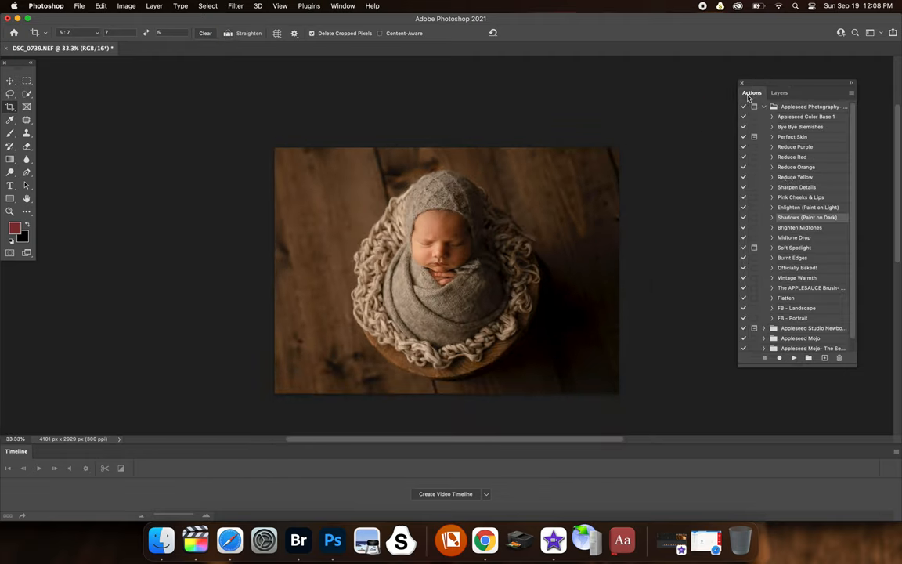
pyautogui.click(810, 228)
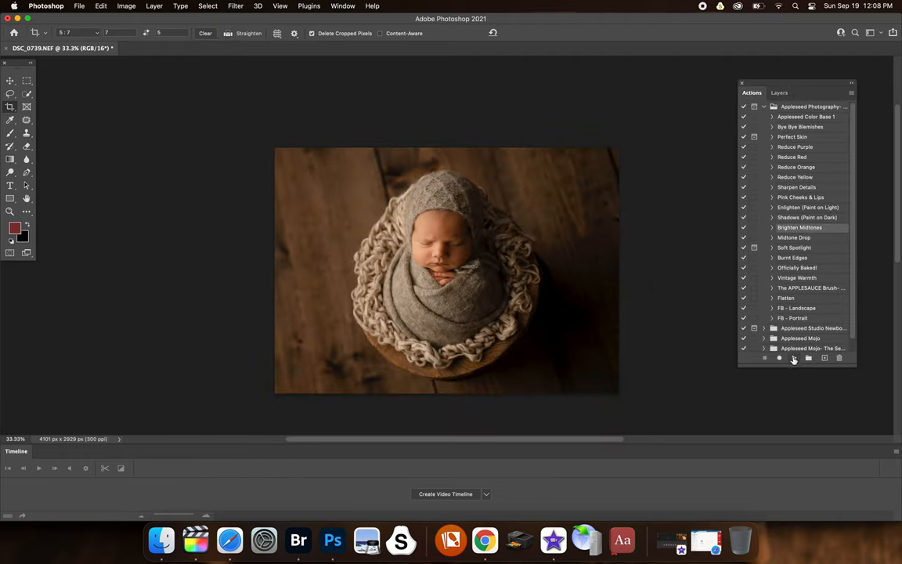
pyautogui.click(794, 357)
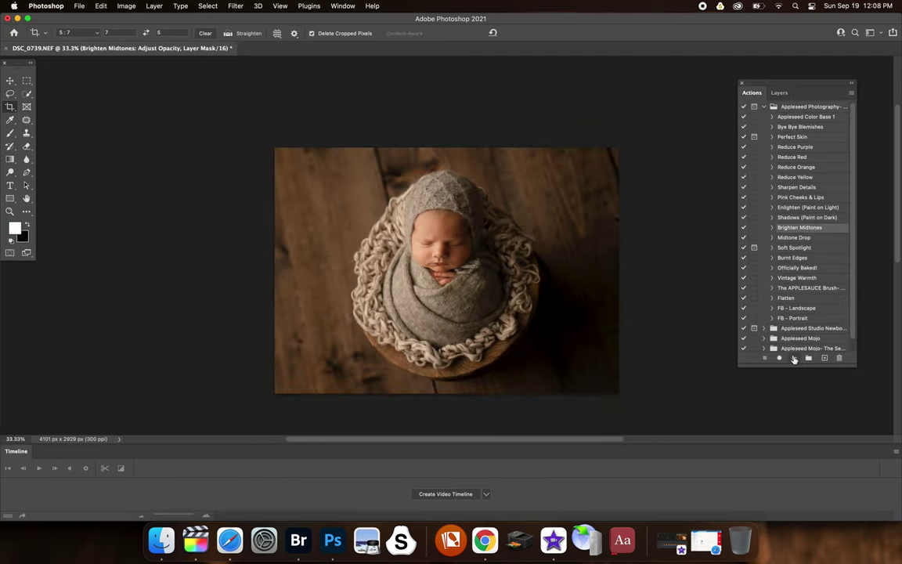
pyautogui.click(779, 93)
pyautogui.press('super+plus')
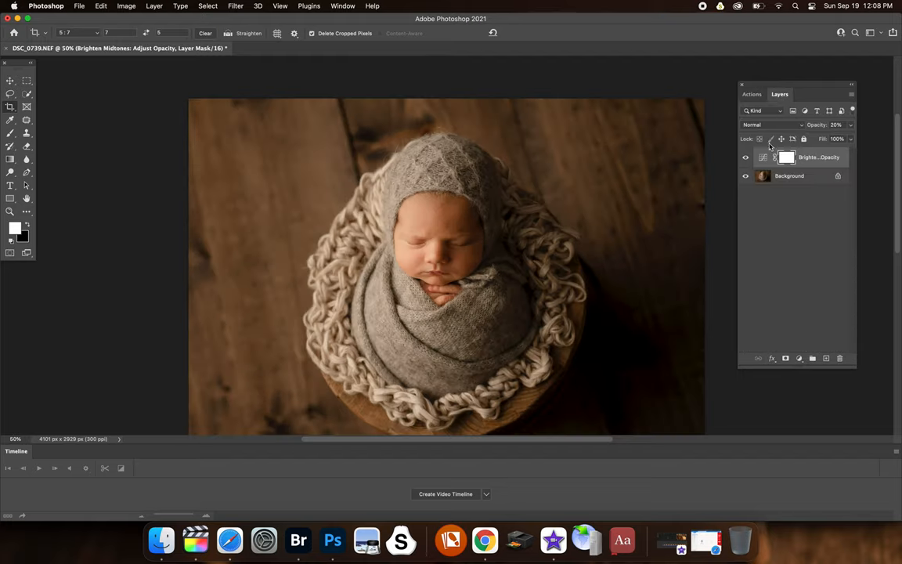
pyautogui.click(746, 157)
pyautogui.click(745, 157)
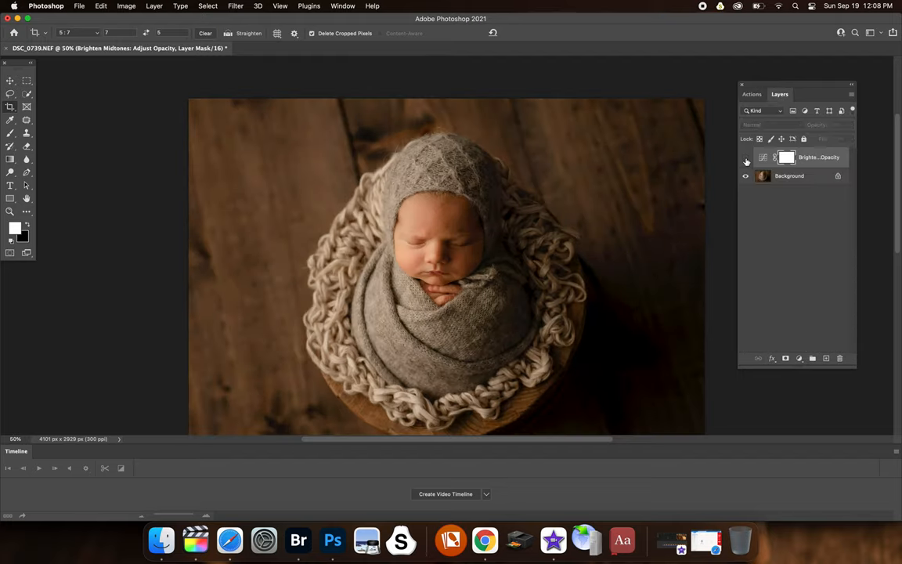
pyautogui.press('super+minus')
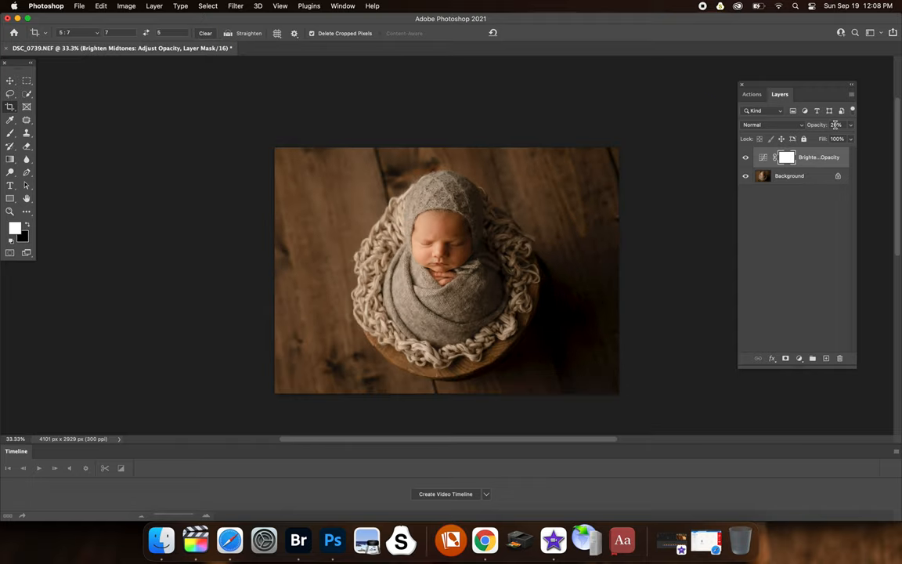
pyautogui.press('super+z')
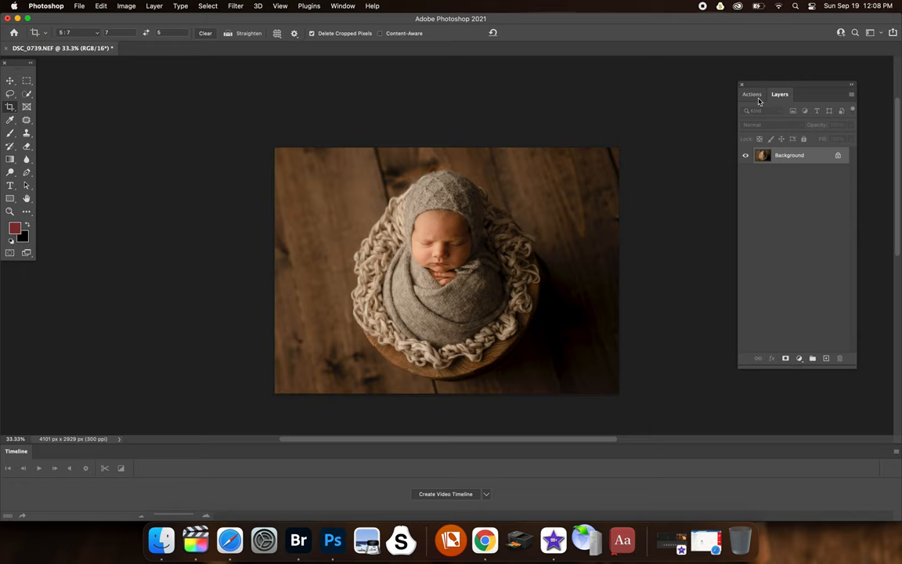
# Try Midtone Drop, hide it, and remove it with Delete Hidden Layers
pyautogui.click(752, 94)
pyautogui.click(793, 239)
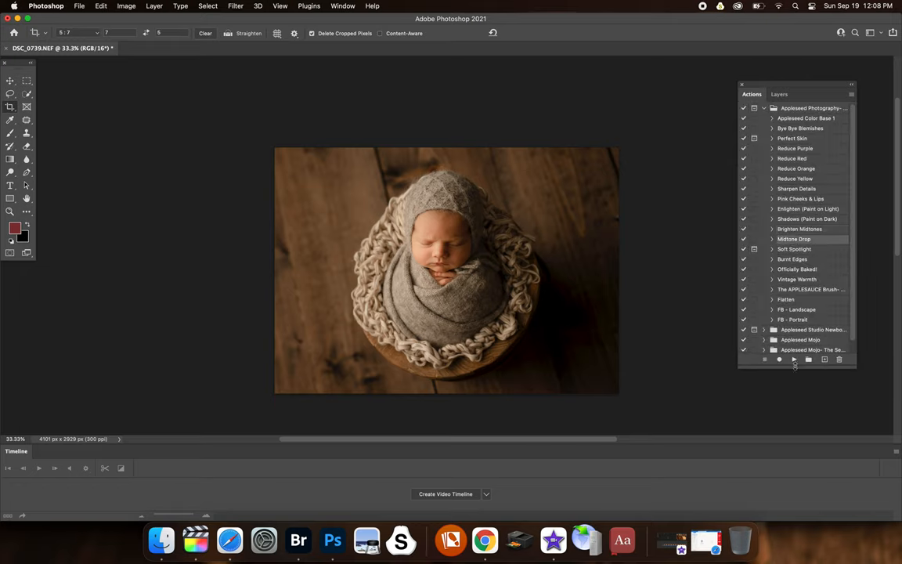
pyautogui.click(794, 358)
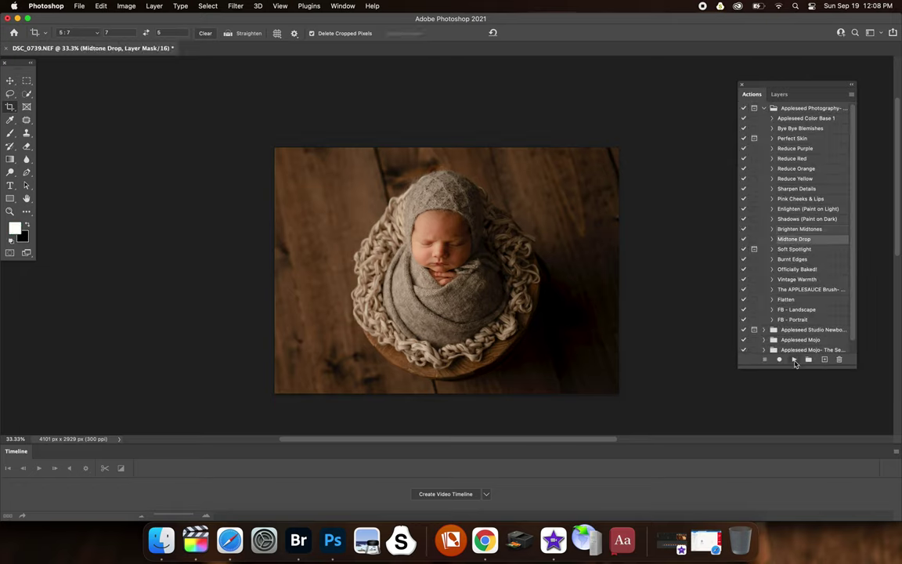
pyautogui.click(780, 94)
pyautogui.click(744, 157)
pyautogui.click(745, 159)
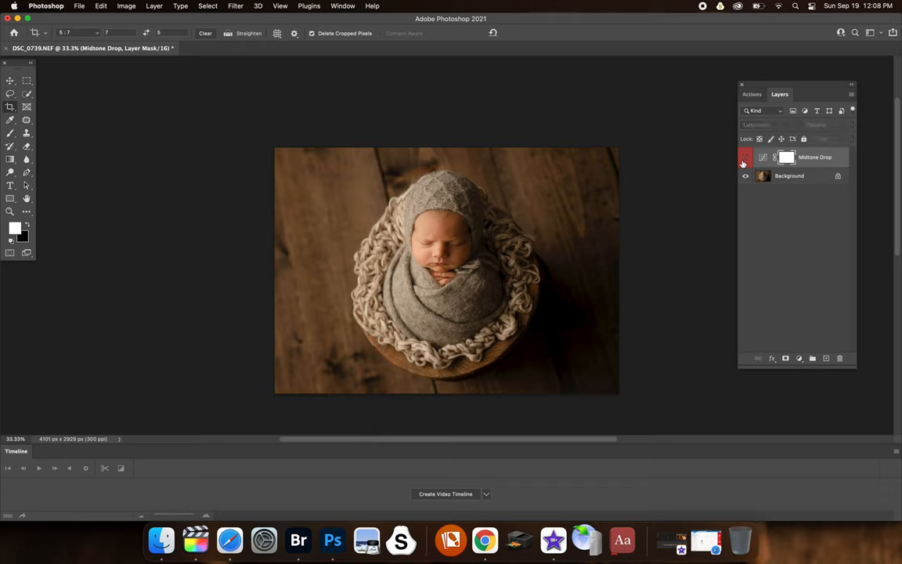
pyautogui.click(851, 95)
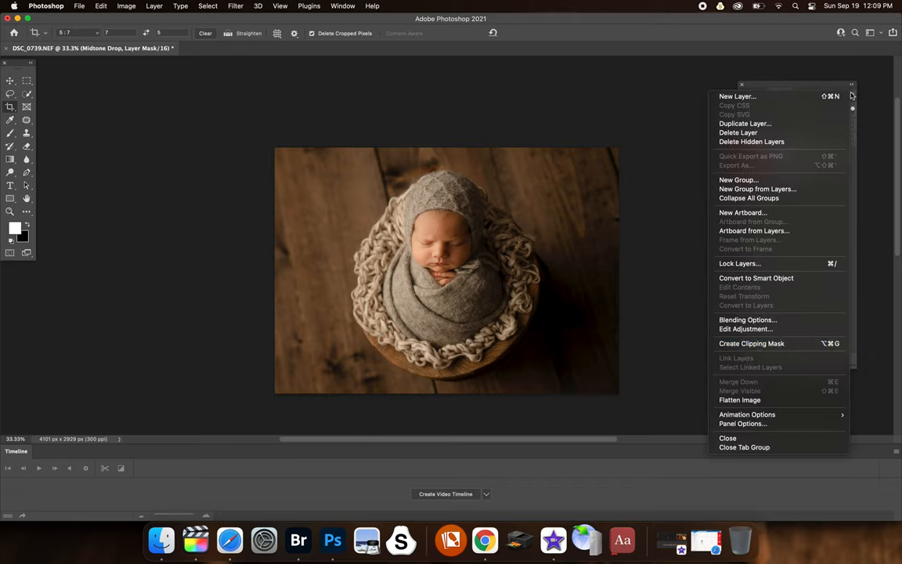
pyautogui.click(739, 400)
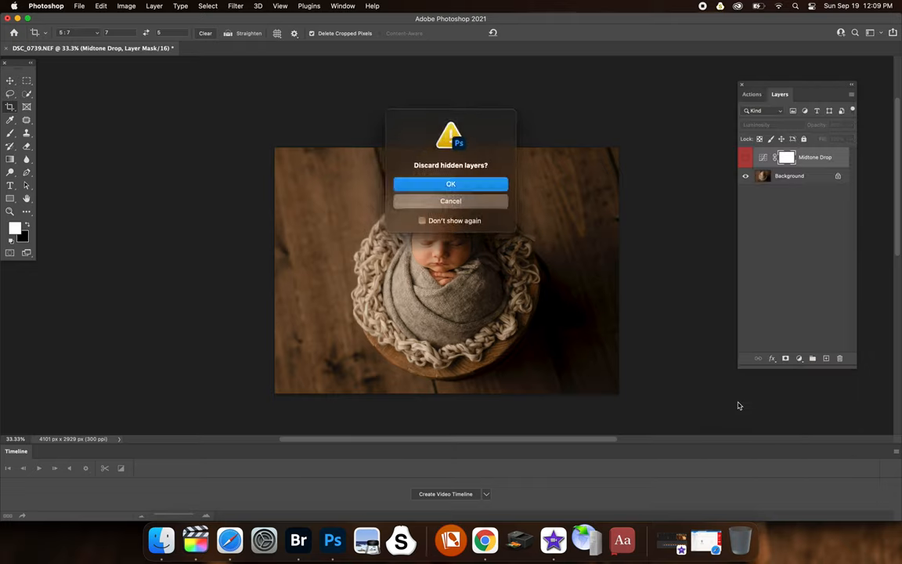
pyautogui.press('Return')
pyautogui.click(750, 95)
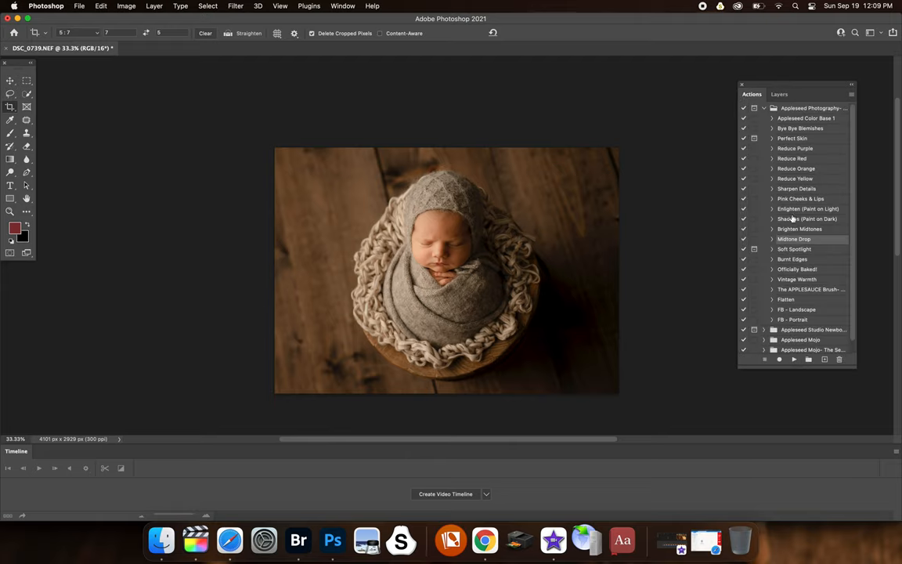
pyautogui.click(800, 250)
# Run Soft Spotlight past its Continue prompt, lower its opacity, delete it and undo the deletion
pyautogui.click(795, 358)
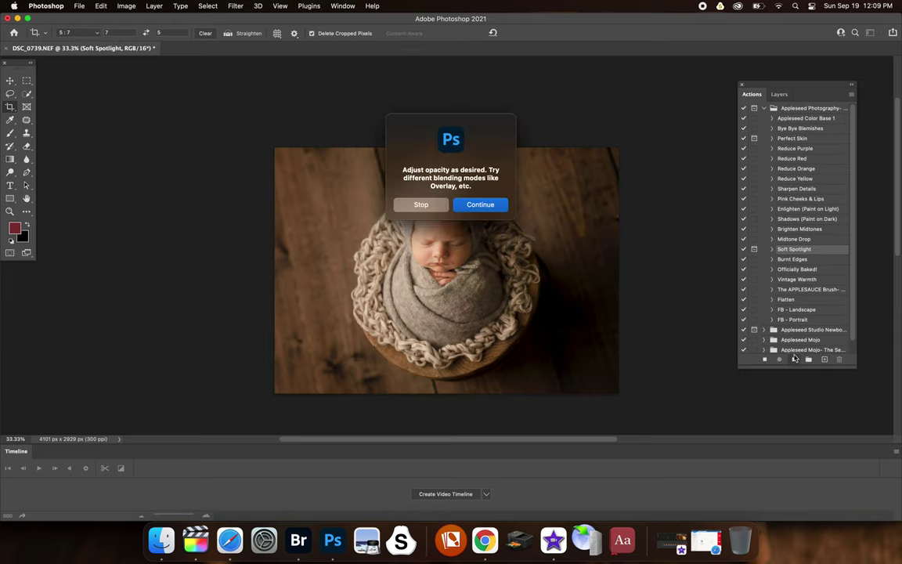
pyautogui.click(480, 205)
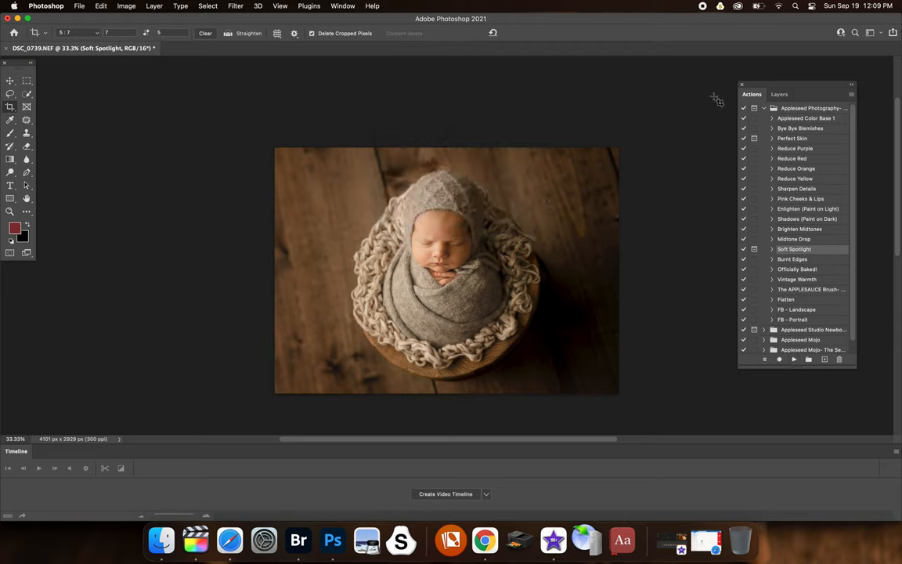
pyautogui.click(779, 94)
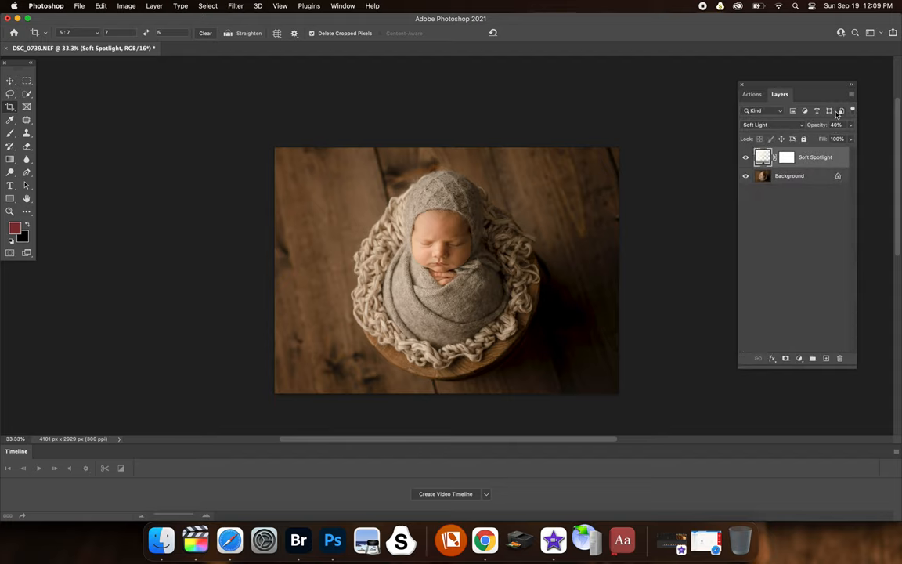
pyautogui.moveTo(819, 125); pyautogui.dragTo(807, 125)
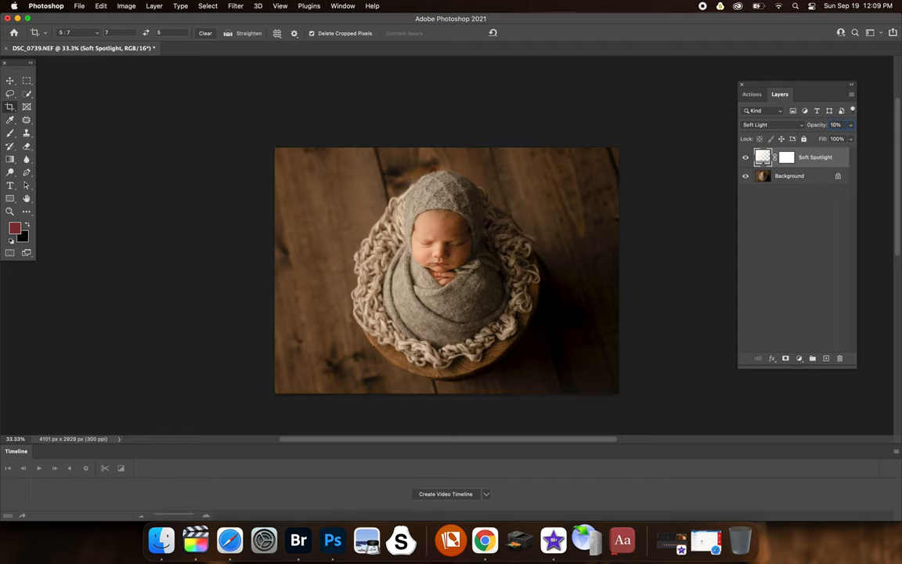
pyautogui.press('BackSpace')
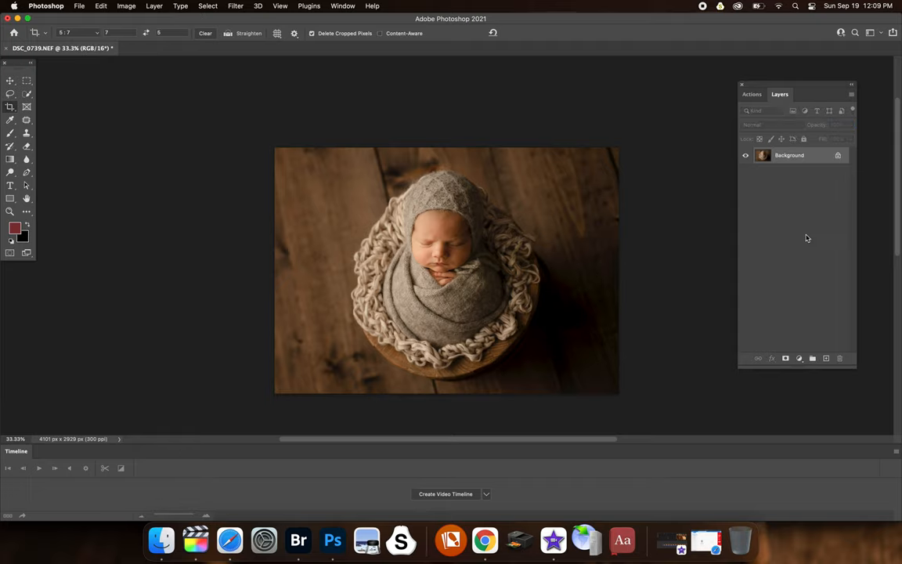
pyautogui.press('super+z')
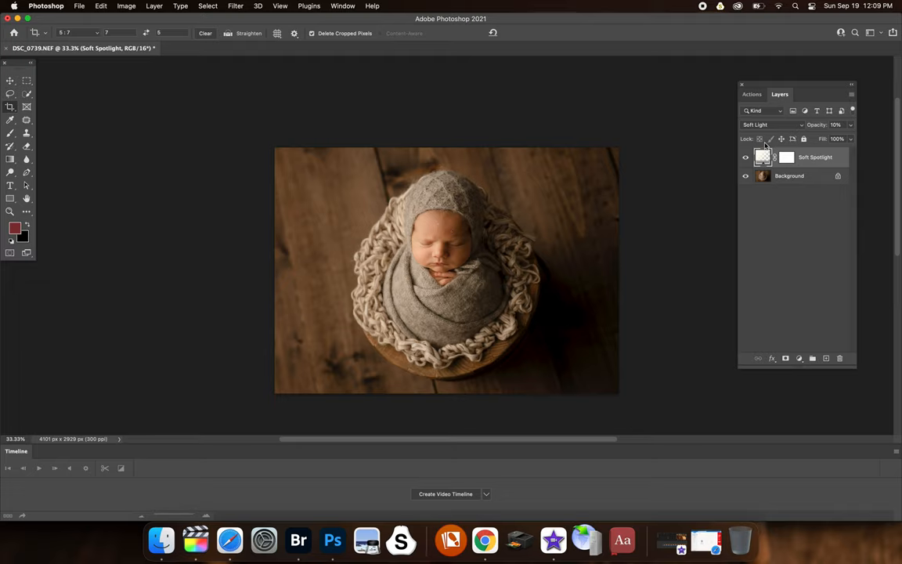
# Review the Soft Spotlight Gradient Fill settings twice and edit the layer's opacity value
pyautogui.doubleClick(763, 157)
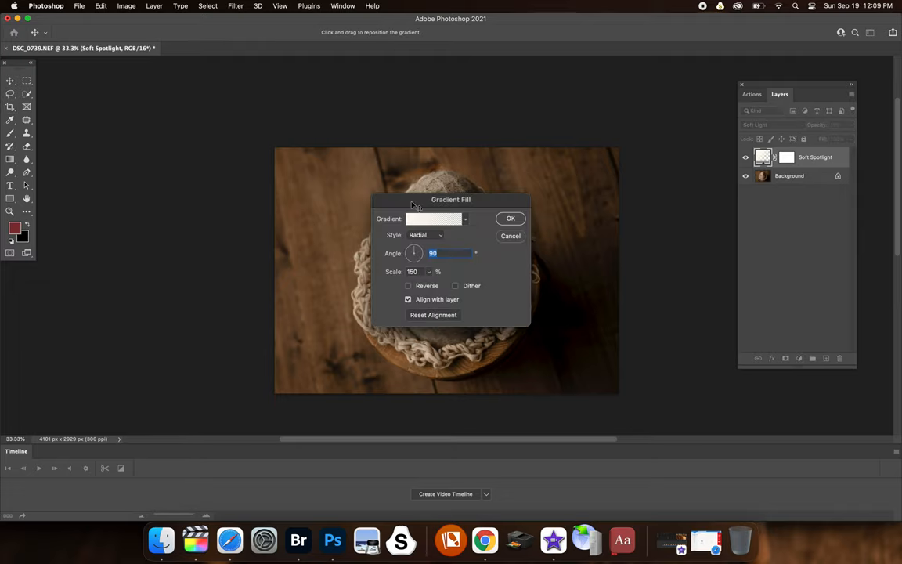
pyautogui.moveTo(368, 186); pyautogui.dragTo(194, 167)
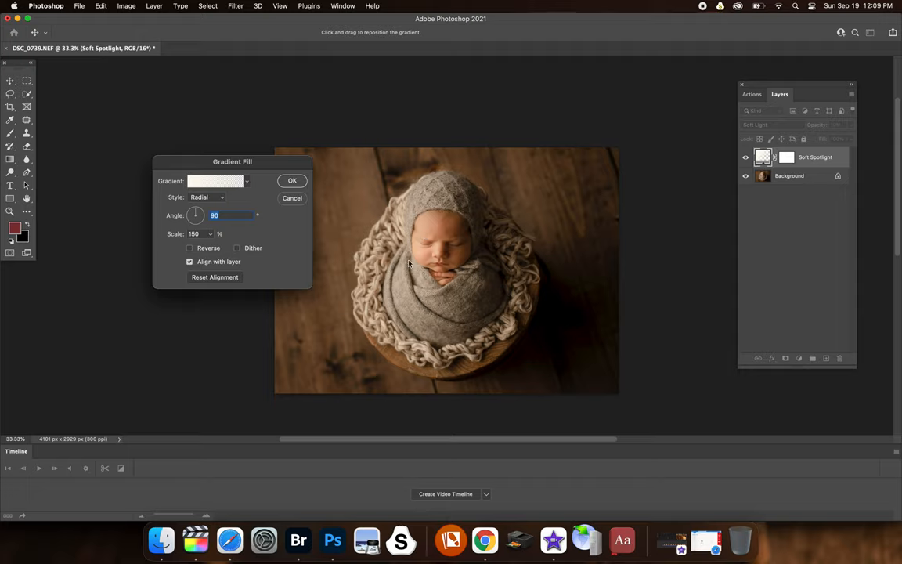
pyautogui.click(292, 180)
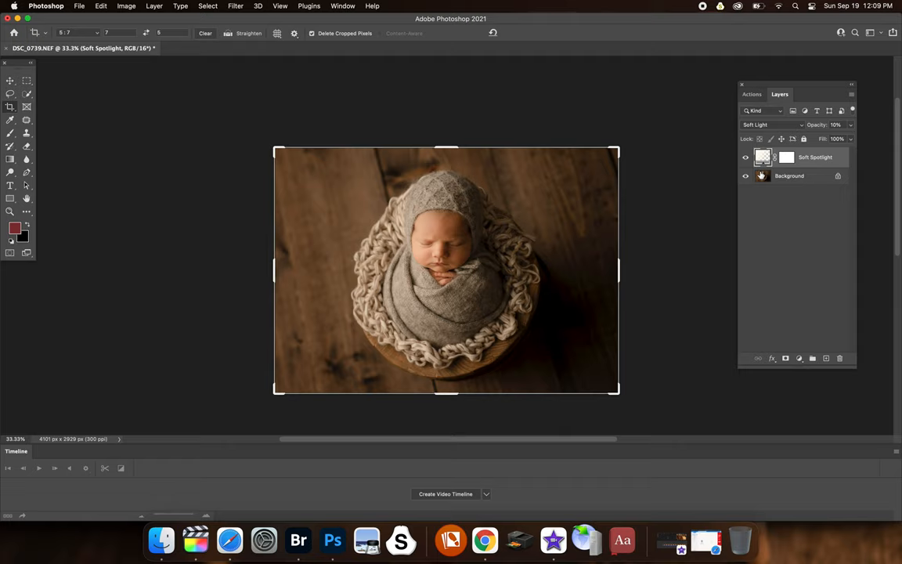
pyautogui.write('30')
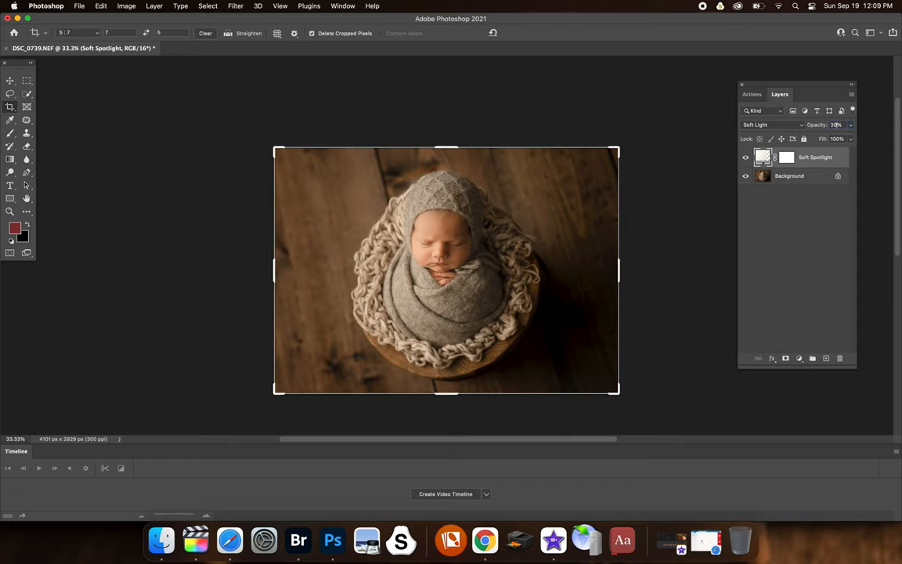
pyautogui.doubleClick(764, 158)
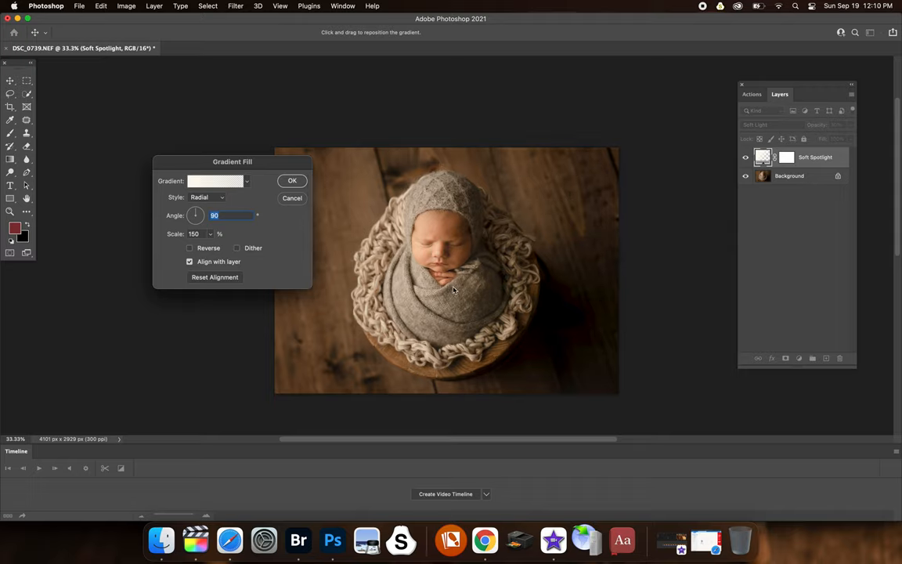
pyautogui.click(292, 180)
pyautogui.click(836, 124)
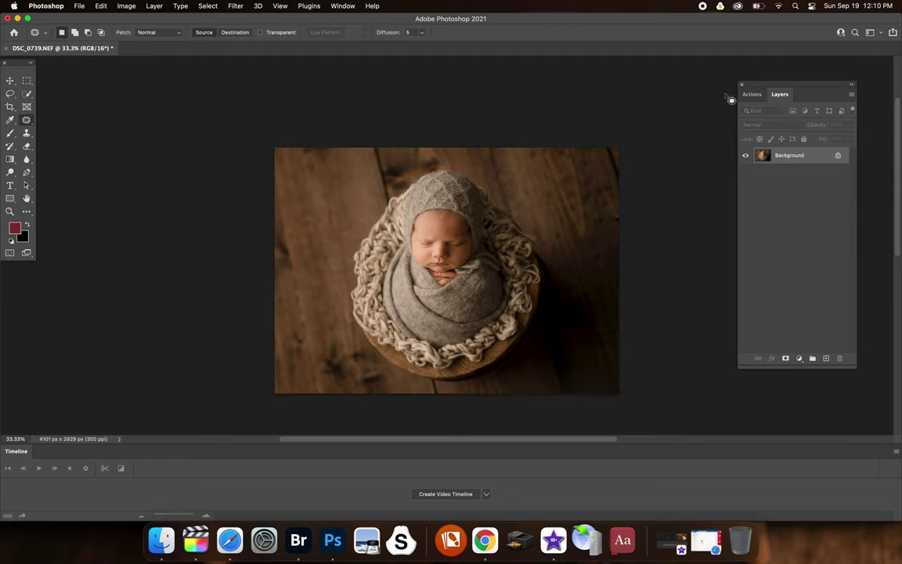
# Run Burnt Edges, compare its Soft Vignette layer on and off, and open its gradient fill settings
pyautogui.click(751, 94)
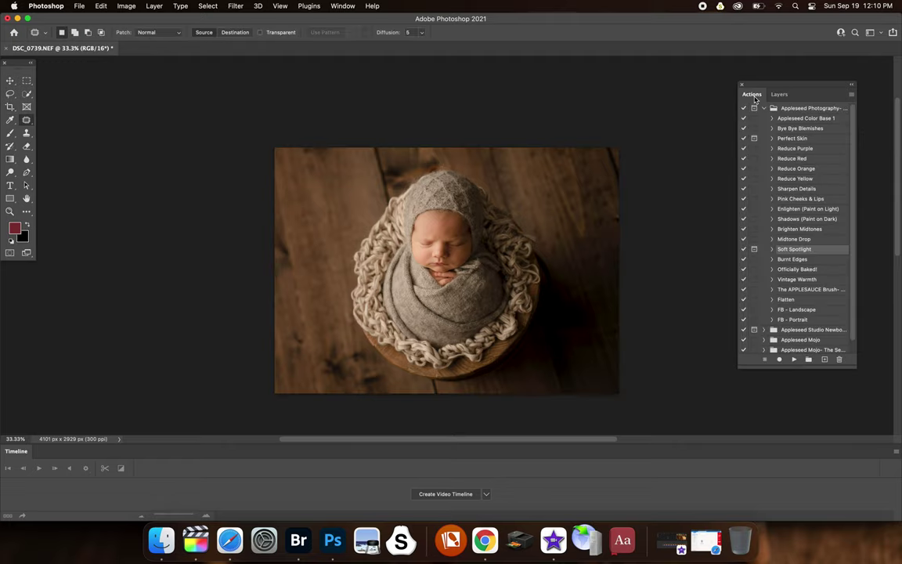
pyautogui.click(802, 260)
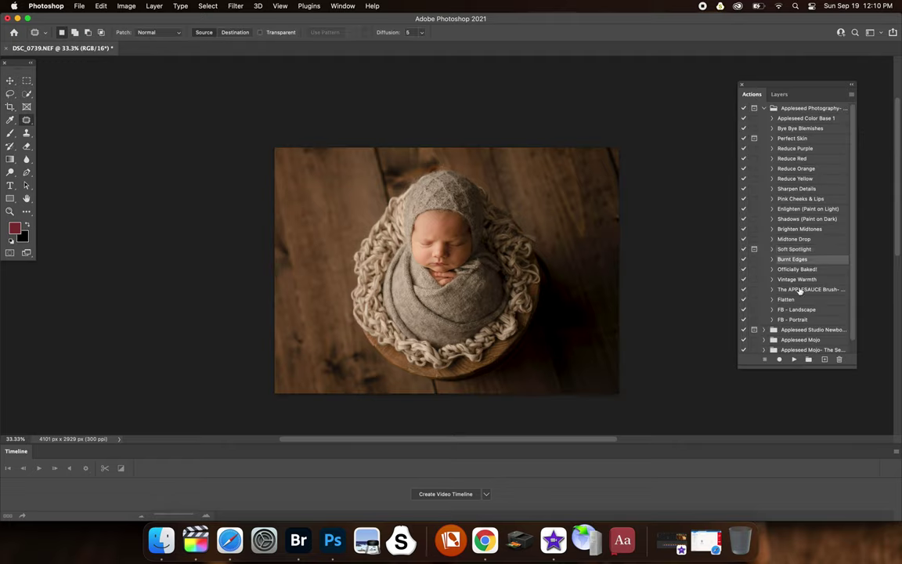
pyautogui.click(794, 359)
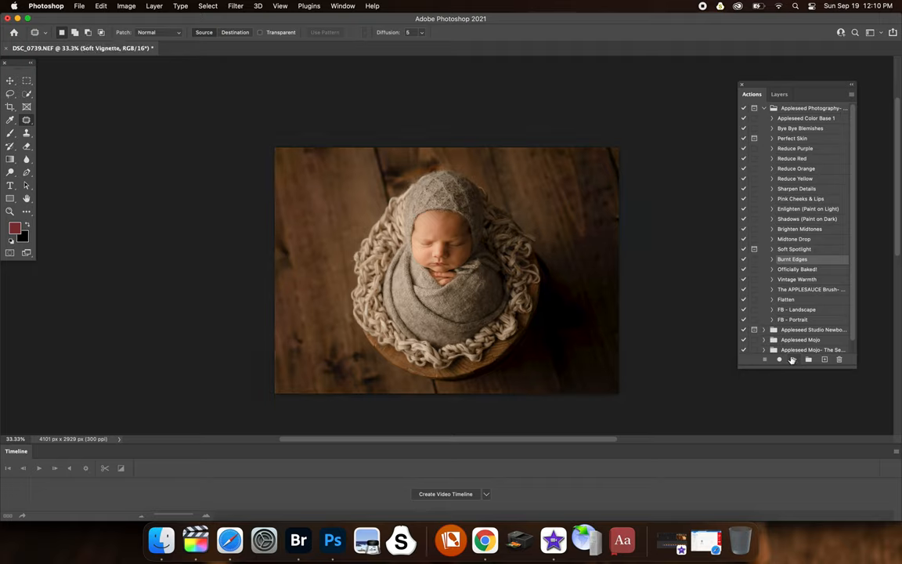
pyautogui.click(779, 94)
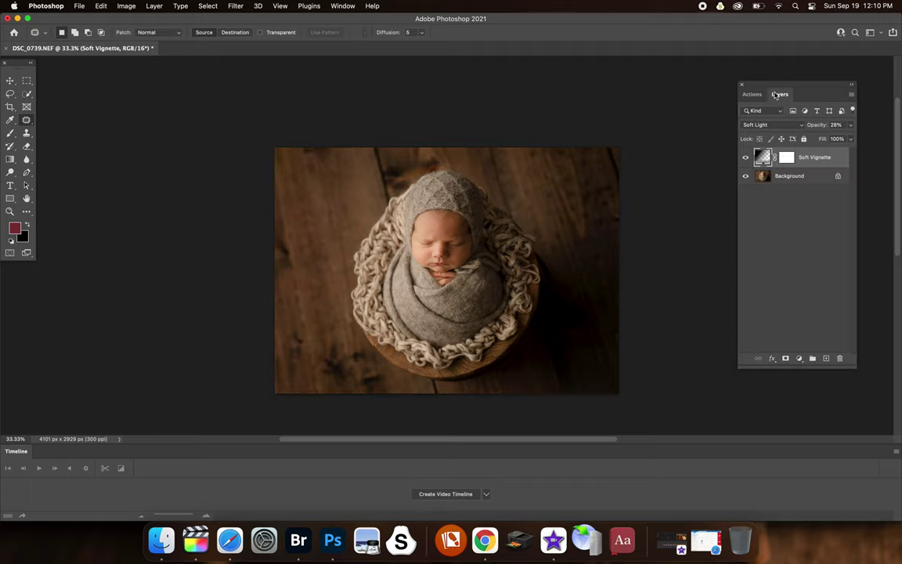
pyautogui.click(745, 156)
pyautogui.doubleClick(764, 156)
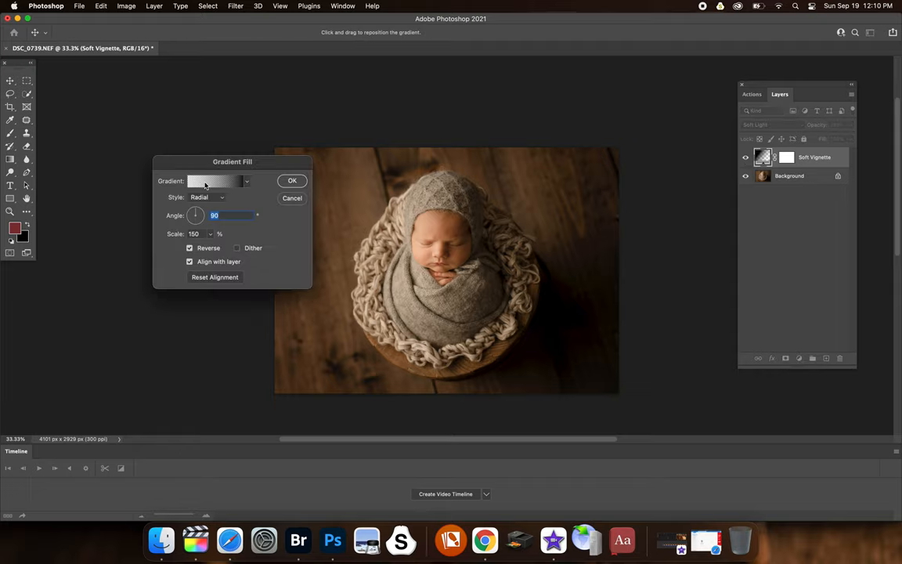
# Recolour the vignette's dark gradient stop to a brown sampled from the wooden floor
pyautogui.click(211, 181)
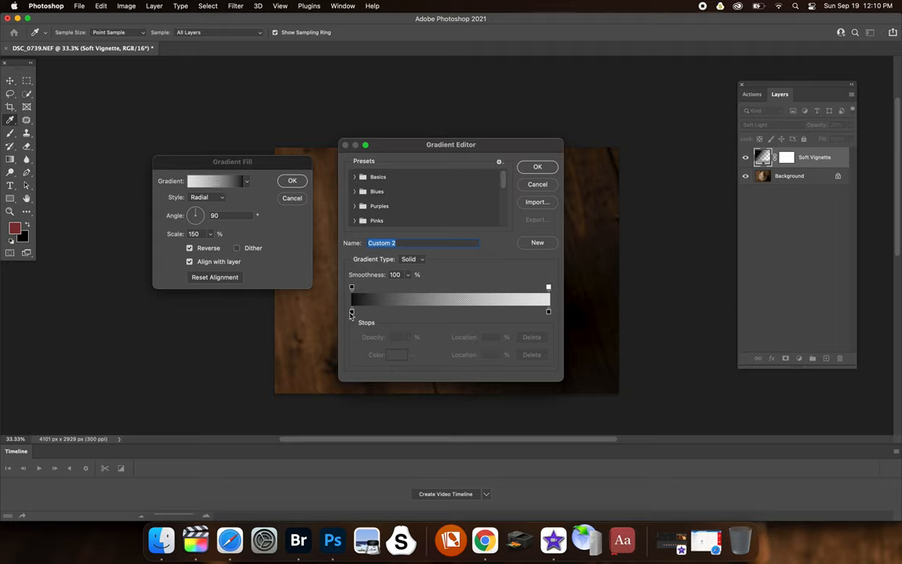
pyautogui.doubleClick(351, 313)
pyautogui.click(360, 224)
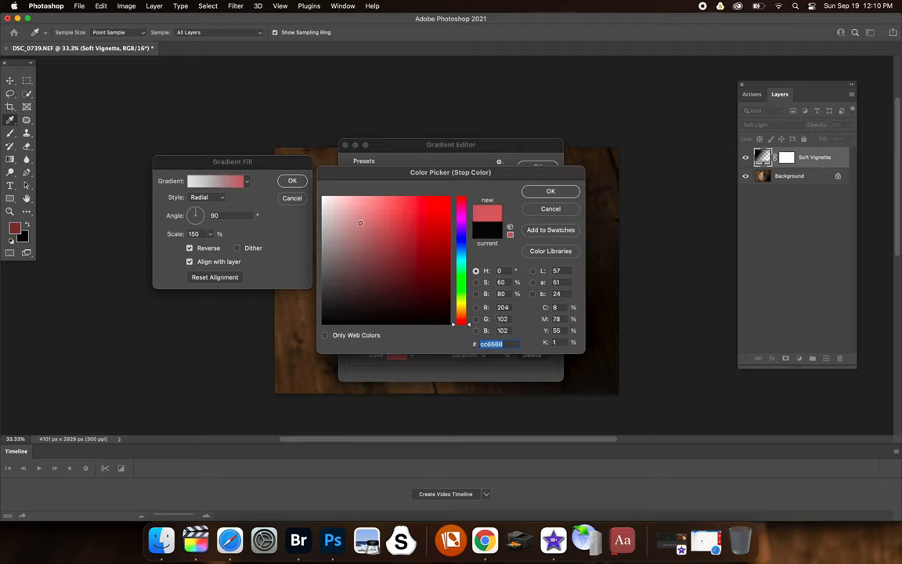
pyautogui.click(292, 324)
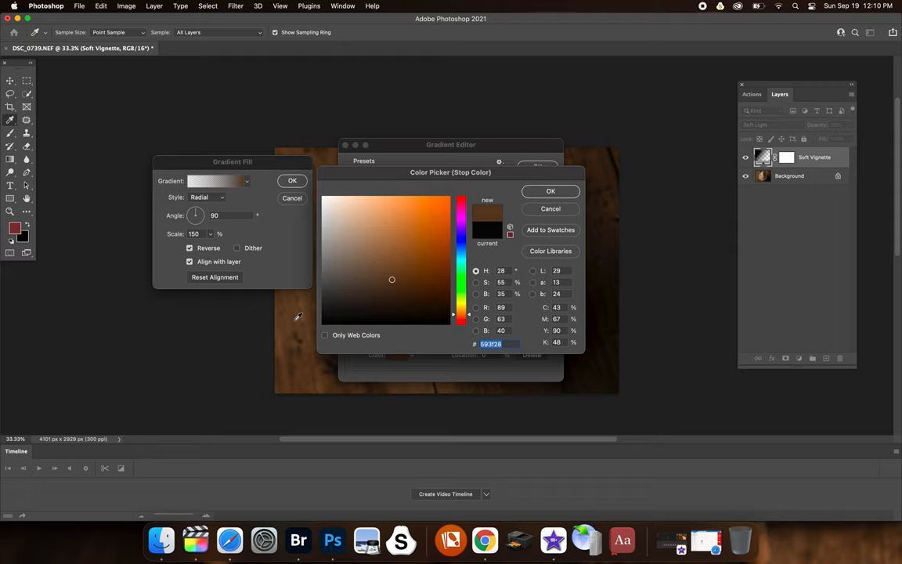
pyautogui.click(303, 313)
pyautogui.click(303, 324)
pyautogui.click(288, 284)
pyautogui.click(550, 191)
pyautogui.click(537, 166)
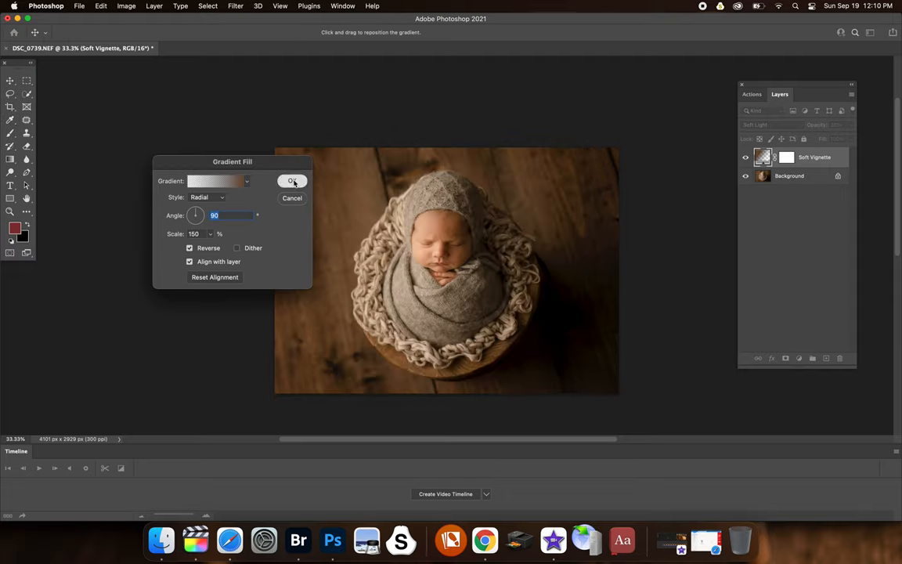
pyautogui.click(292, 180)
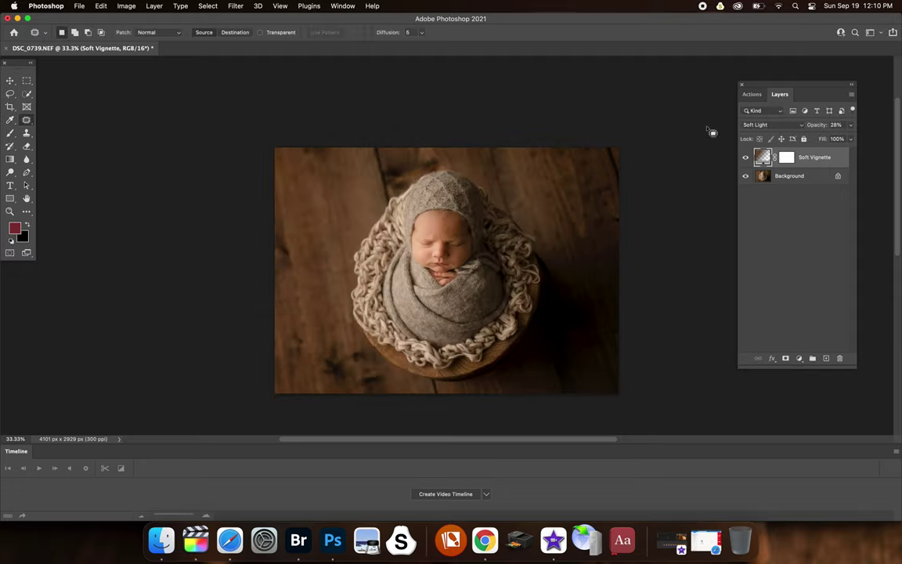
# Darken the vignette's left gradient stop to a medium-dark brown, apply it, and compare on/off
pyautogui.doubleClick(764, 157)
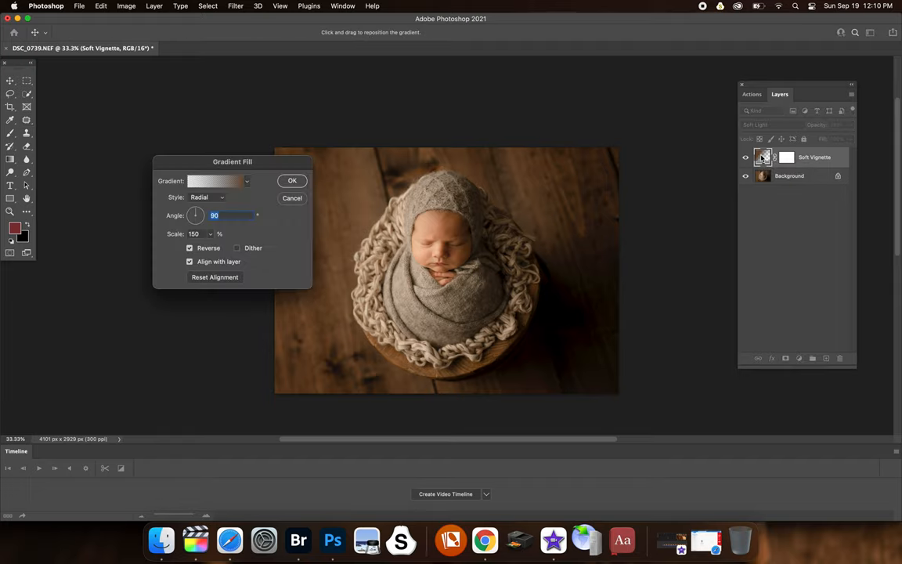
pyautogui.click(209, 185)
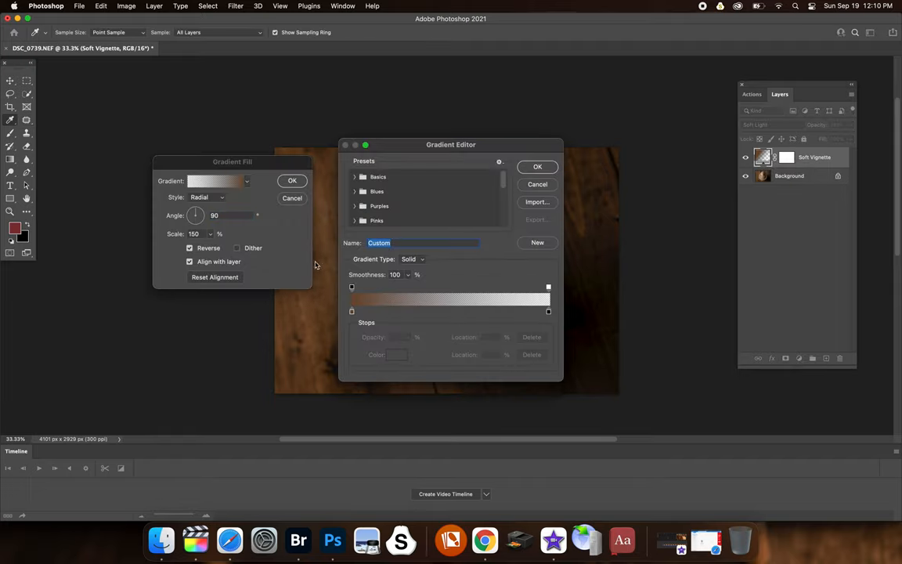
pyautogui.doubleClick(352, 312)
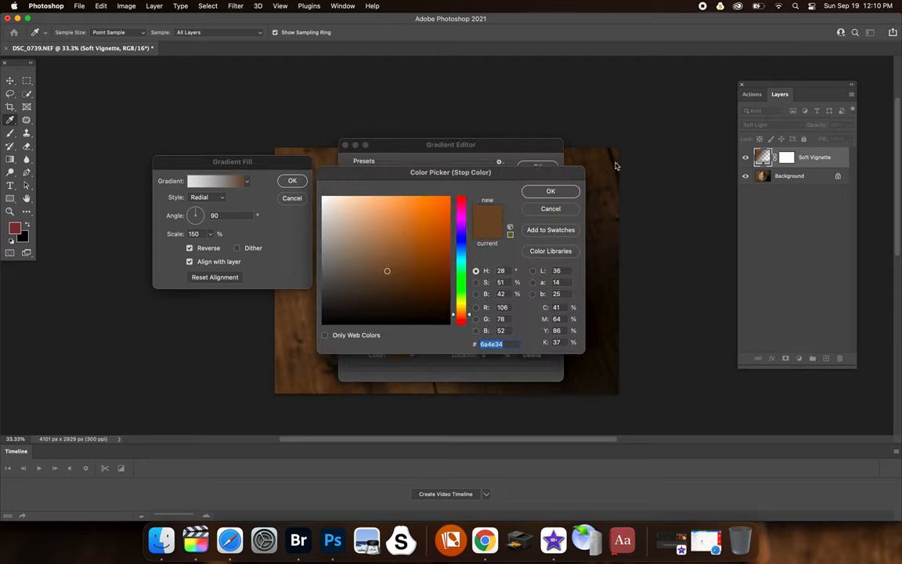
pyautogui.click(616, 165)
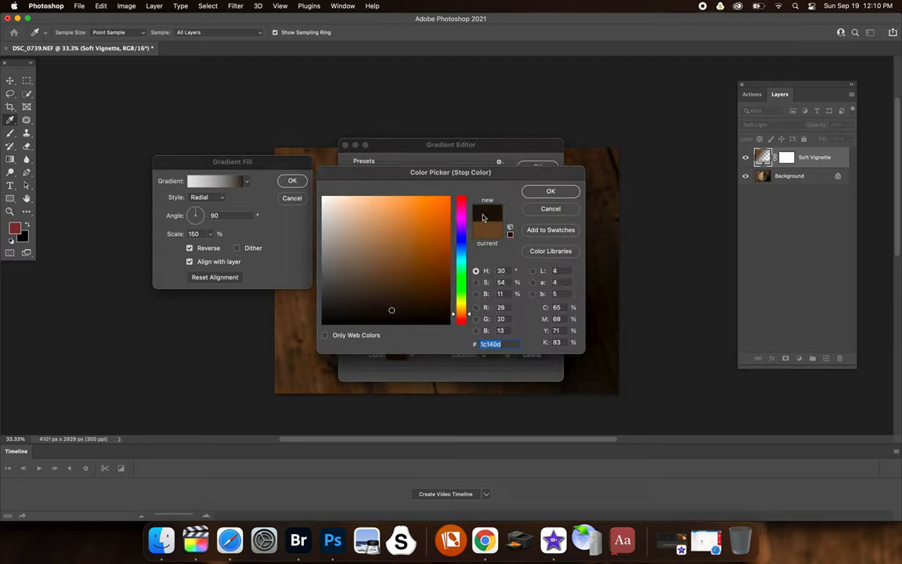
pyautogui.click(283, 339)
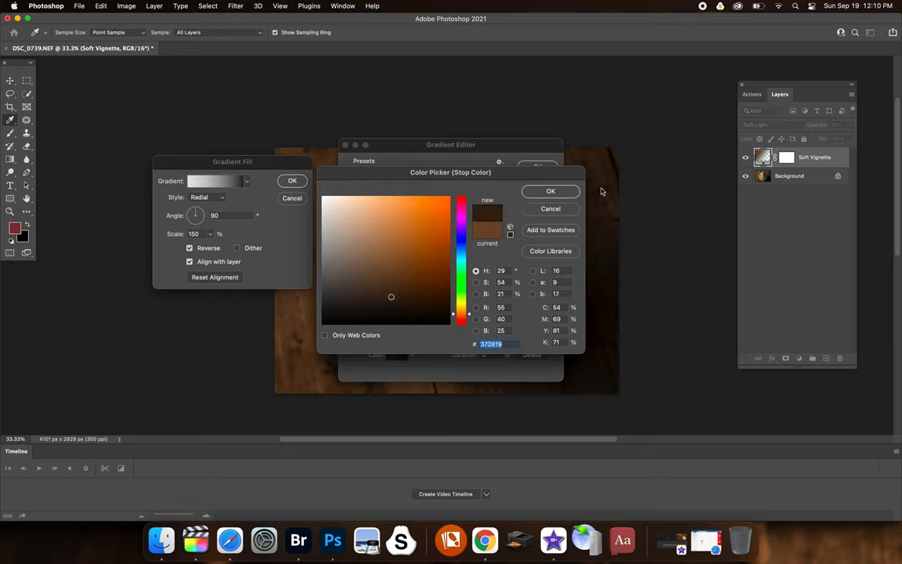
pyautogui.click(551, 191)
pyautogui.click(537, 171)
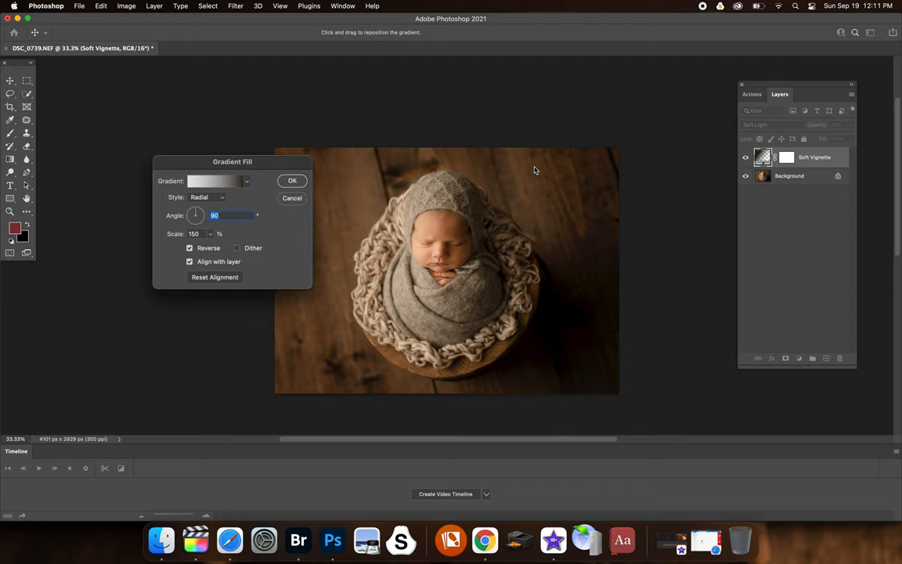
pyautogui.click(292, 181)
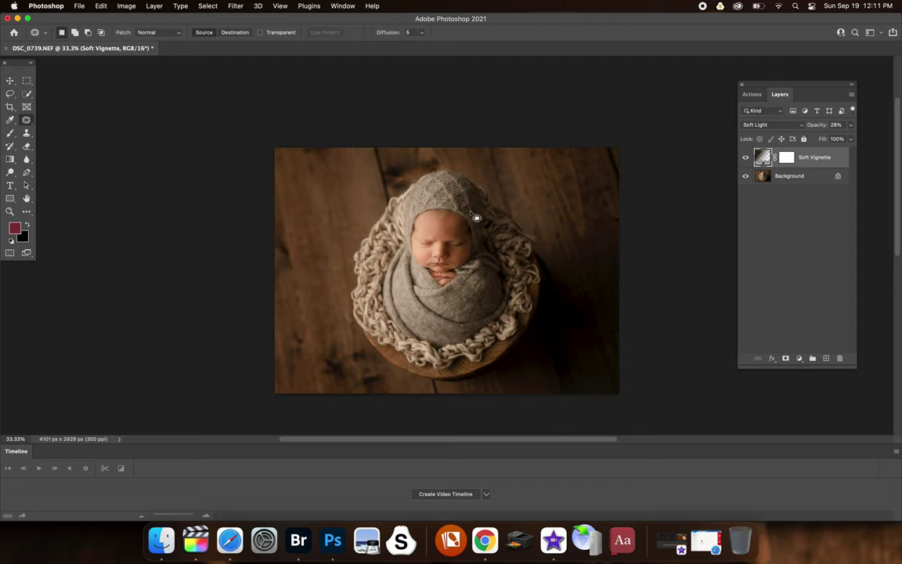
pyautogui.click(747, 156)
# Delete the Soft Vignette layer and run the Officially Baked! action
pyautogui.press('Delete')
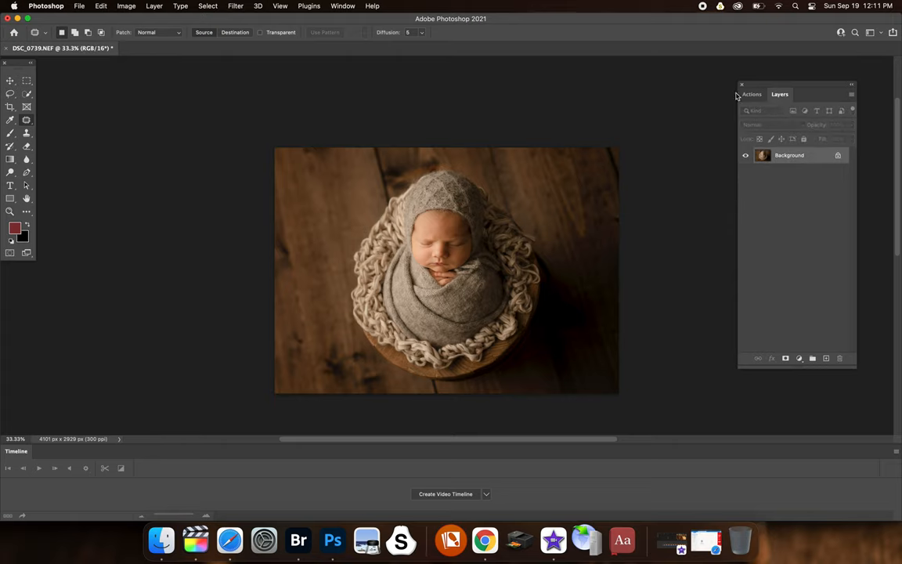
pyautogui.click(752, 94)
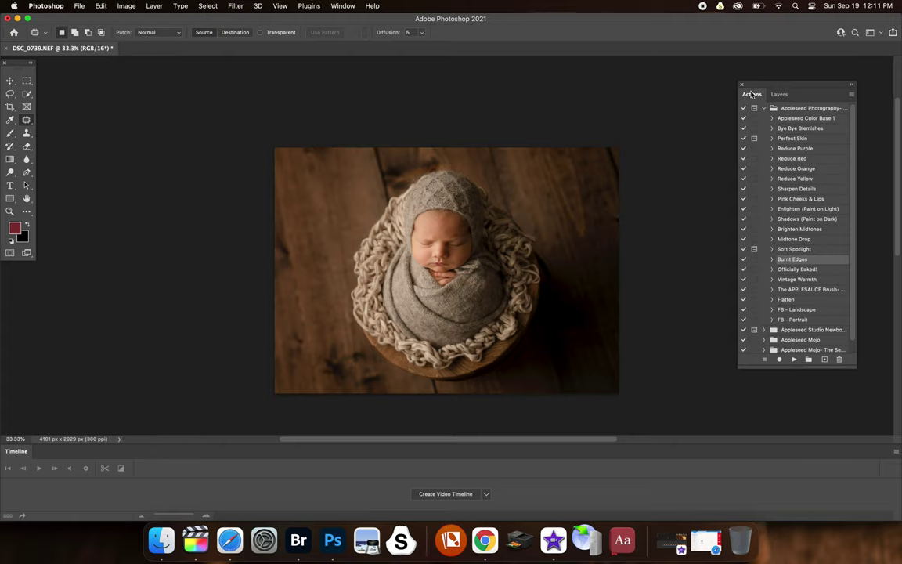
pyautogui.click(799, 270)
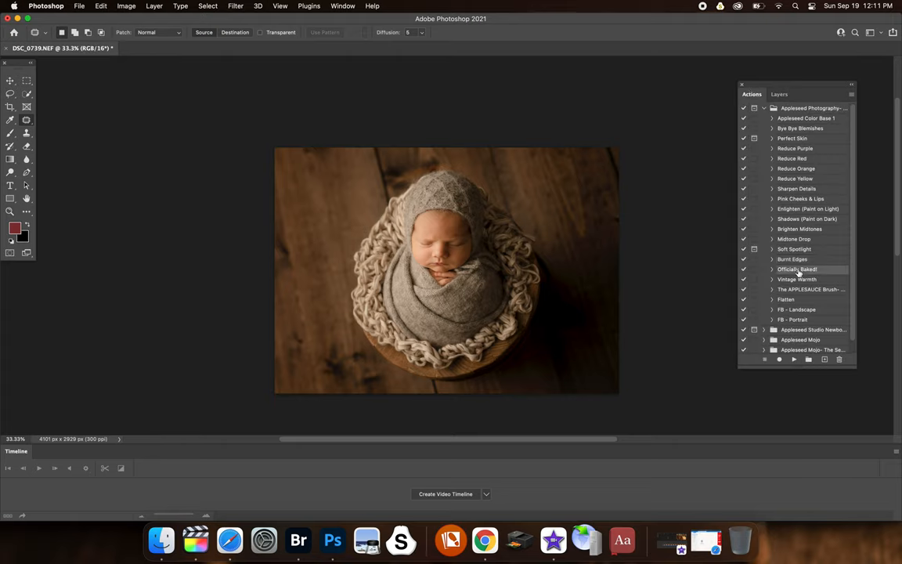
pyautogui.click(797, 360)
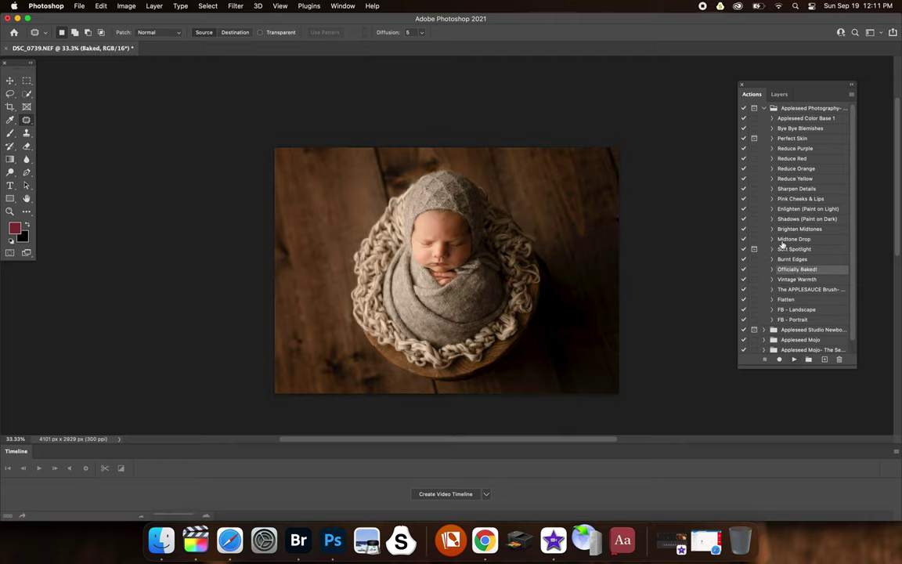
# Compare the Baked layer on and off, lower it to about 15% opacity, and merge it down
pyautogui.click(779, 94)
pyautogui.click(746, 157)
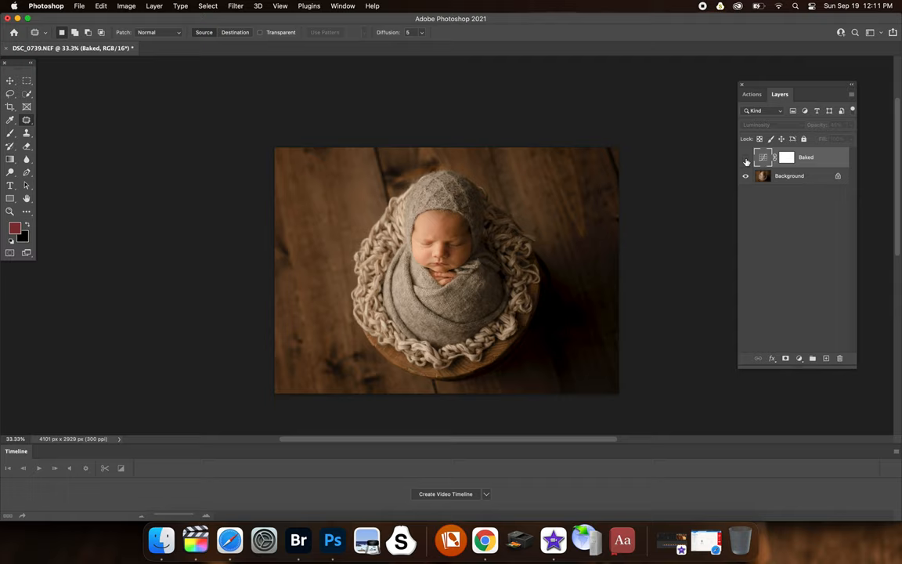
pyautogui.click(745, 157)
pyautogui.click(745, 157)
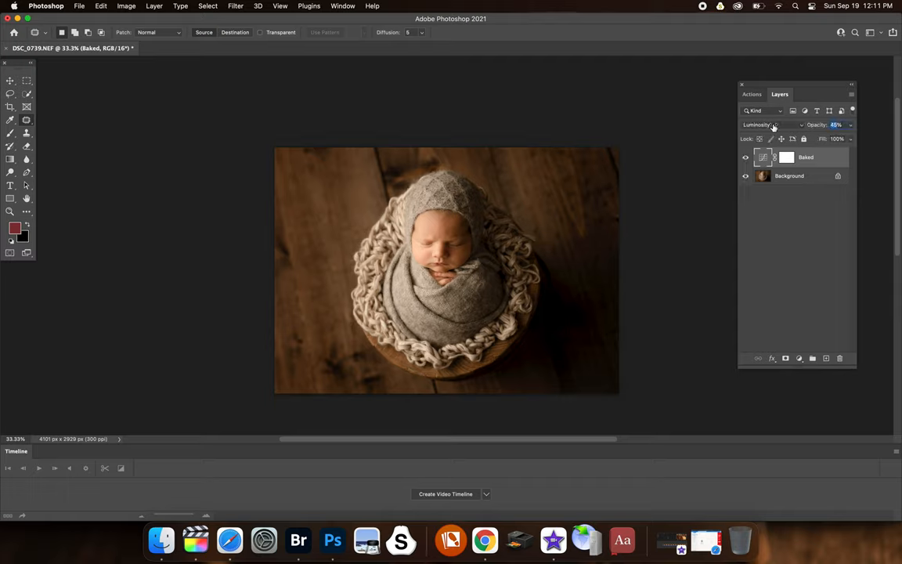
pyautogui.moveTo(815, 125); pyautogui.dragTo(799, 125)
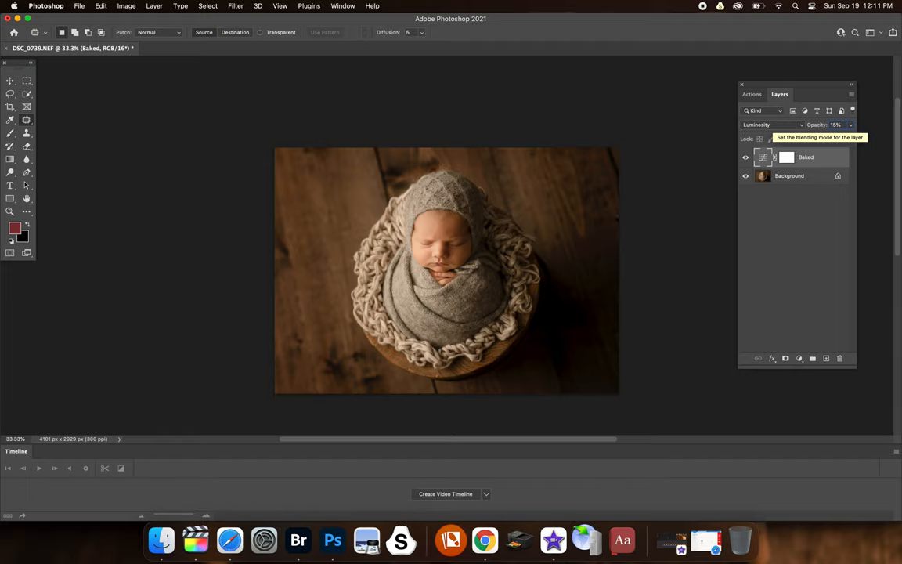
pyautogui.press('super+e')
pyautogui.click(752, 94)
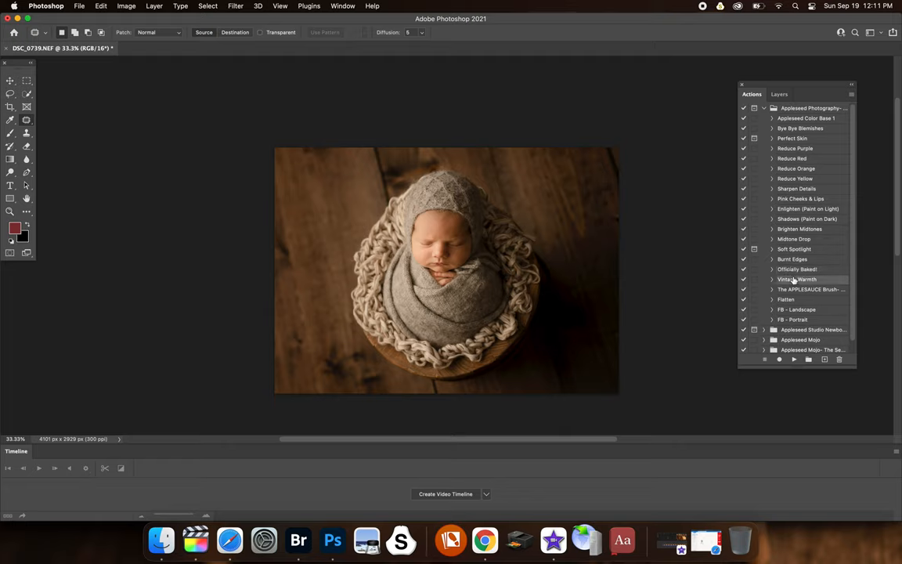
# Duplicate the Background into a new Layer 1 with Cmd+J
pyautogui.click(779, 94)
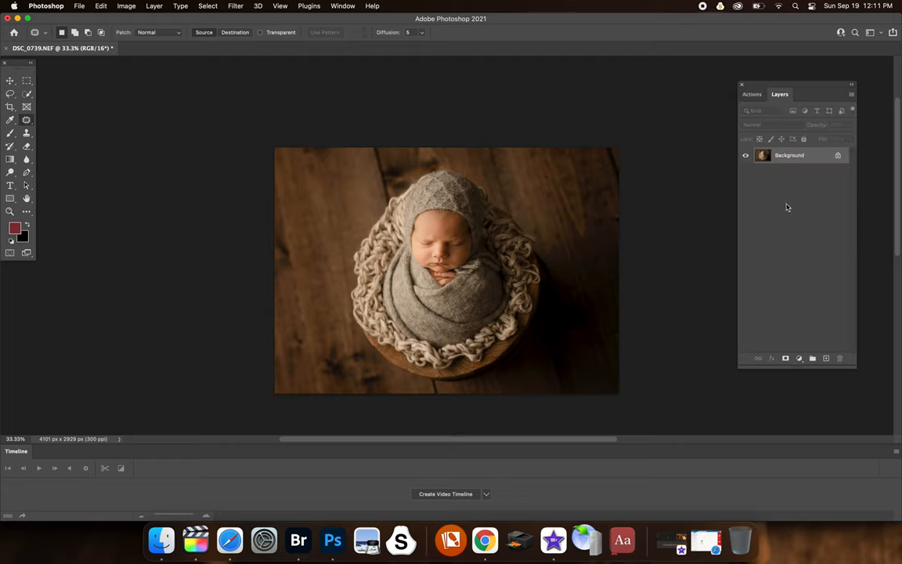
pyautogui.click(752, 94)
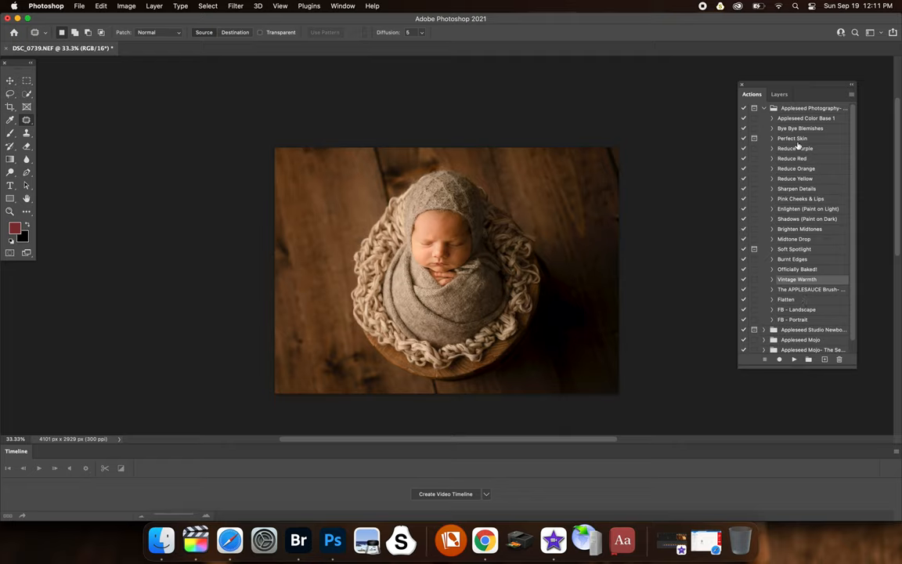
pyautogui.click(780, 94)
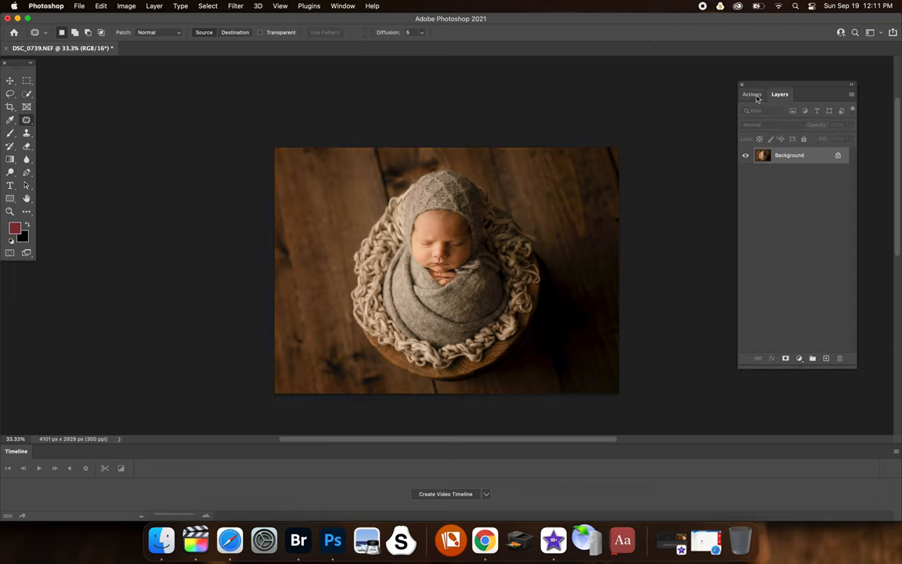
pyautogui.press('super+j')
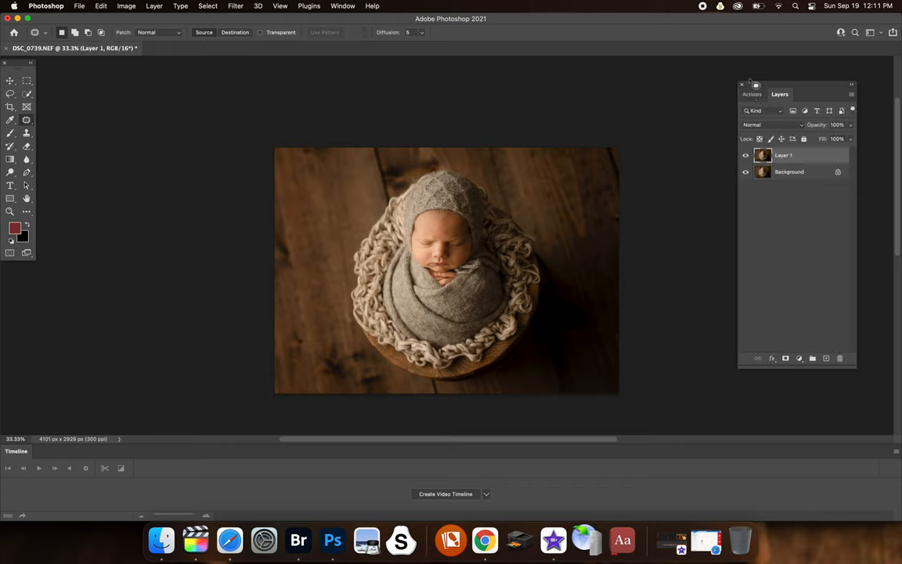
# Lower Layer 1 to 40% opacity and merge it down into the Background with Cmd+E
pyautogui.click(752, 94)
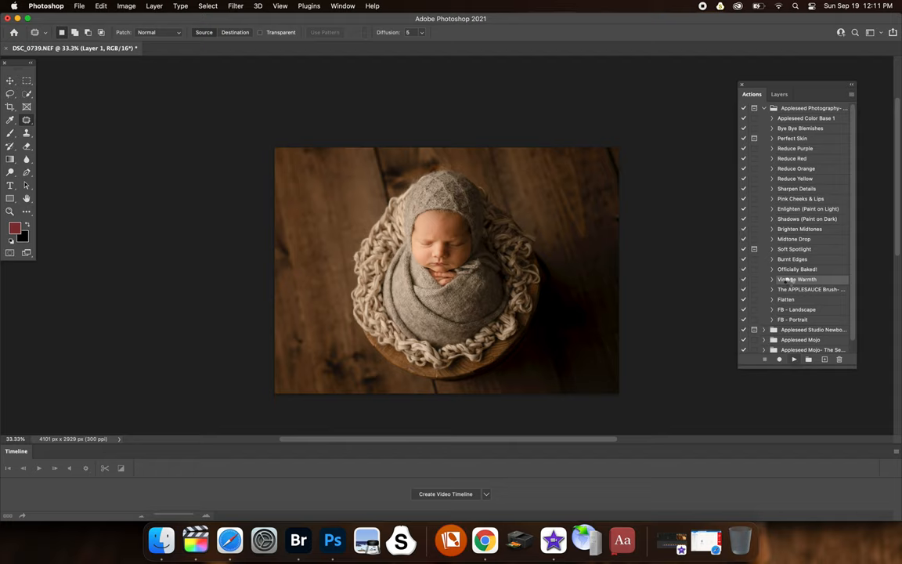
pyautogui.click(779, 94)
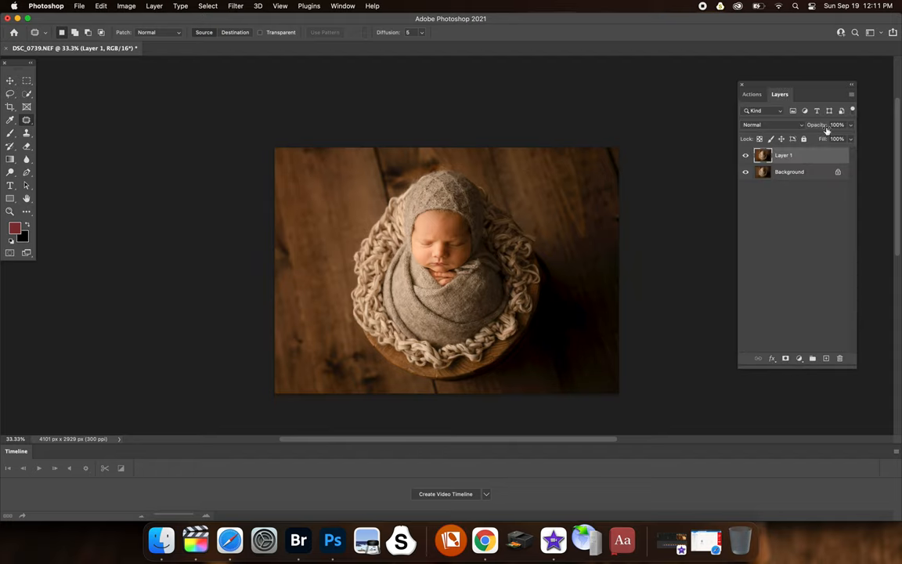
pyautogui.write('40')
pyautogui.press('super+e')
pyautogui.click(752, 94)
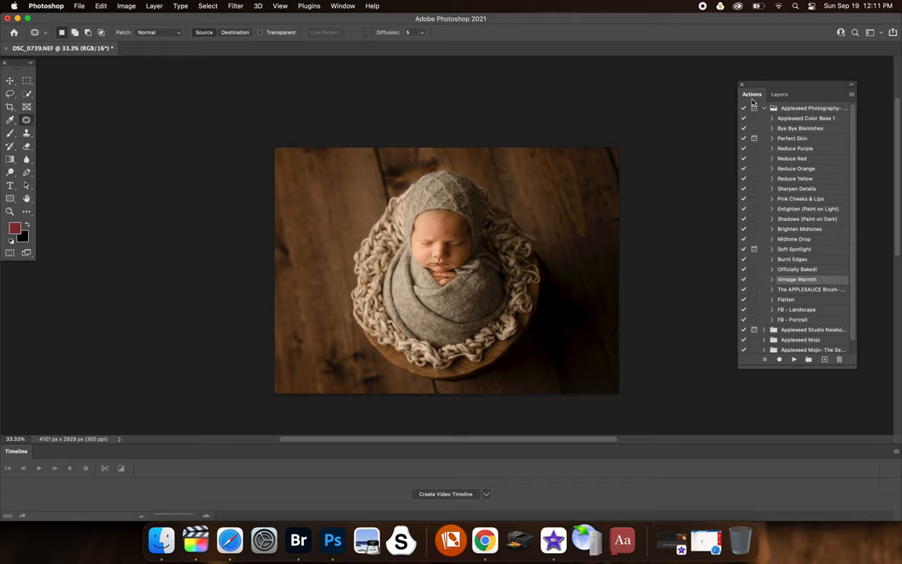
# Run the APPLESAUCE Brush action and pick the Brush on its sharpen filter mask
pyautogui.click(793, 292)
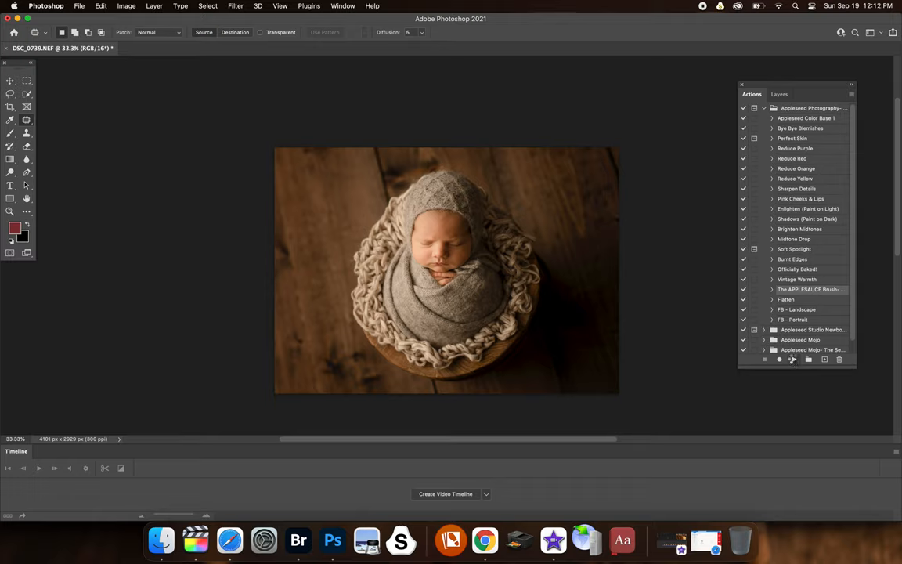
pyautogui.click(794, 359)
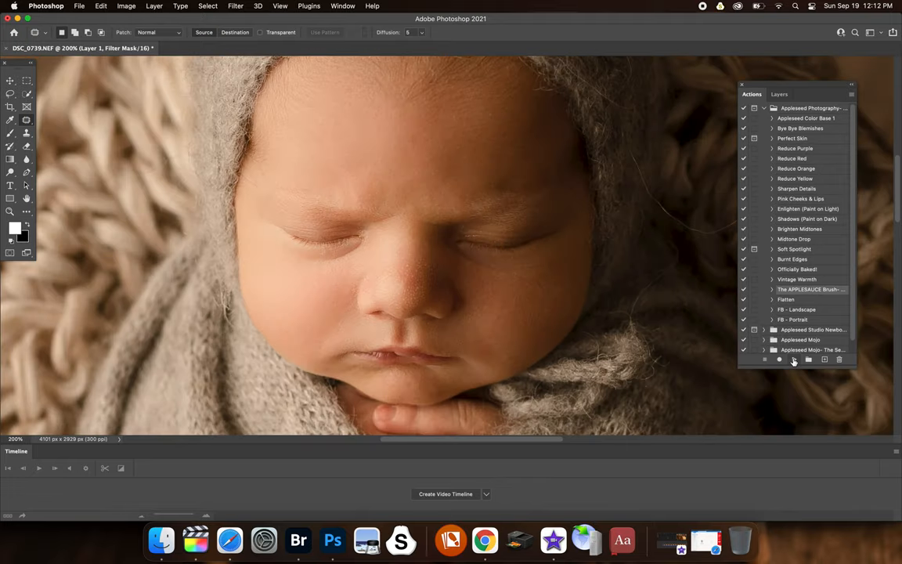
pyautogui.click(11, 132)
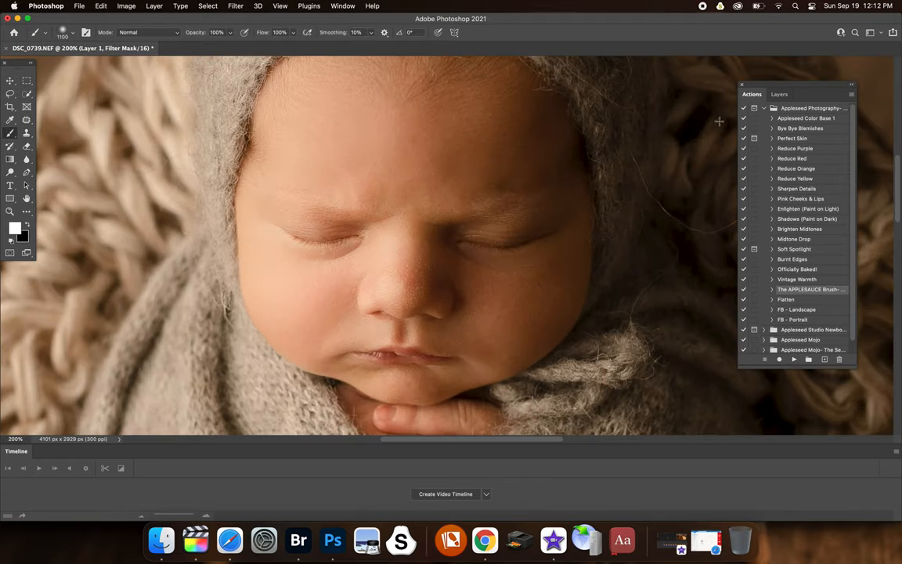
pyautogui.click(780, 94)
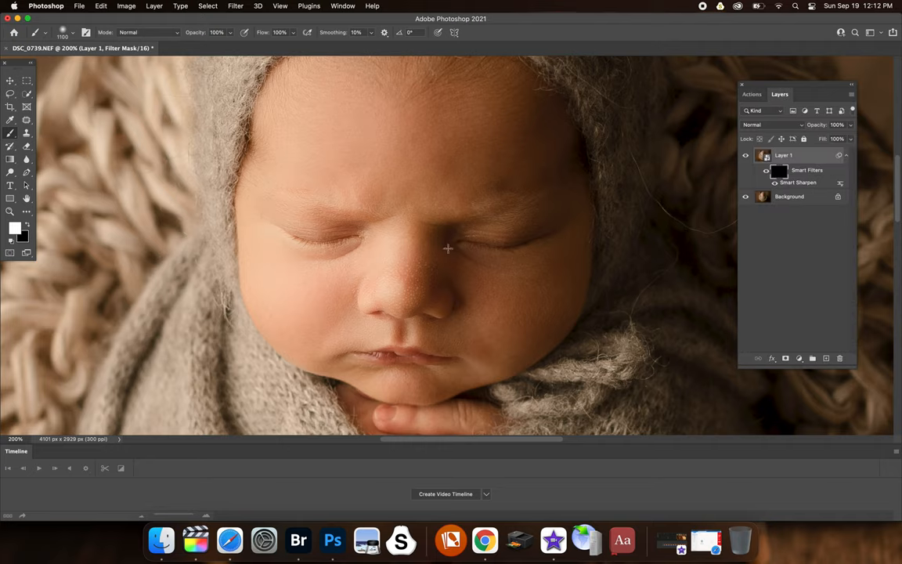
# Paint sharpening back onto the eyelashes and lips, adjusting brush size with [ and ]
pyautogui.press('[')
pyautogui.press('[')
pyautogui.press('[')
pyautogui.press('[')
pyautogui.press('[')
pyautogui.press('[')
pyautogui.press('[')
pyautogui.press('[')
pyautogui.press('[')
pyautogui.press('[')
pyautogui.press('[')
pyautogui.press('[')
pyautogui.press('[')
pyautogui.moveTo(467, 240)
pyautogui.mouseDown()
pyautogui.moveTo(540, 231)
pyautogui.moveTo(497, 240)
pyautogui.mouseUp()
pyautogui.press(']')
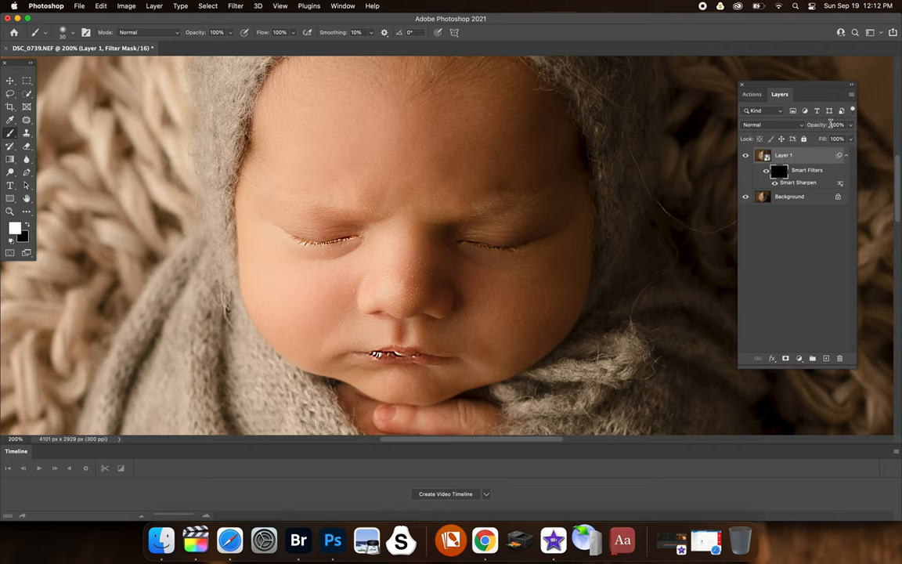
pyautogui.write('30')
pyautogui.press('super+0')
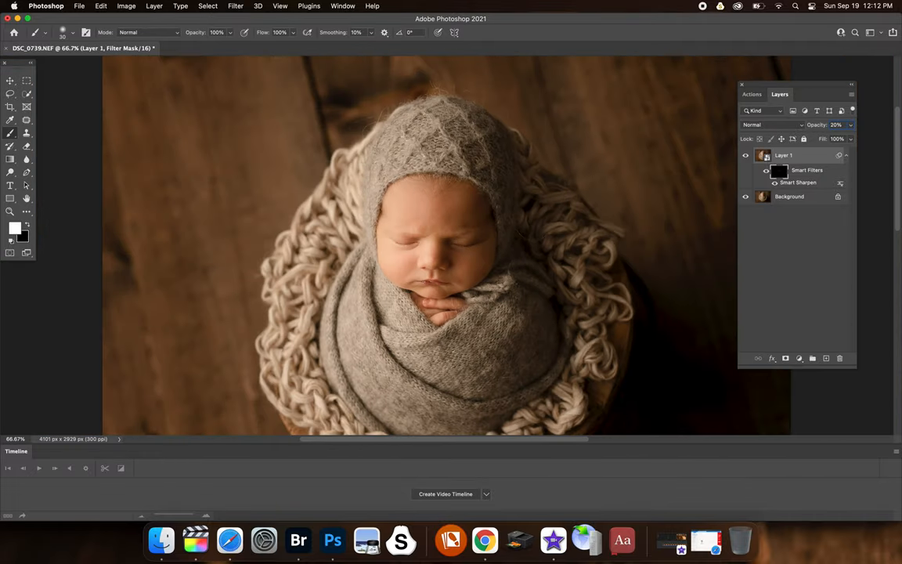
# Flatten the sharpened Layer 1 into a single Background layer
pyautogui.click(771, 156)
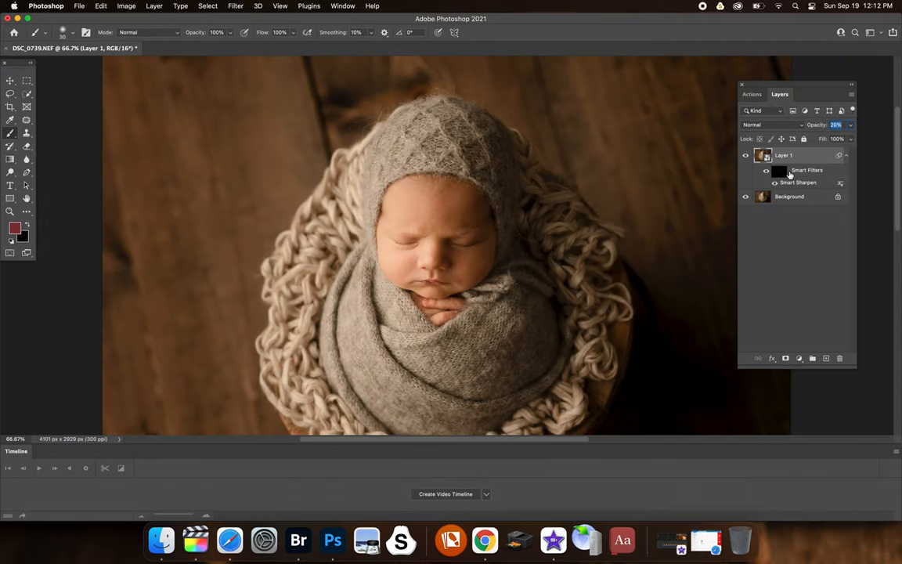
pyautogui.doubleClick(779, 173)
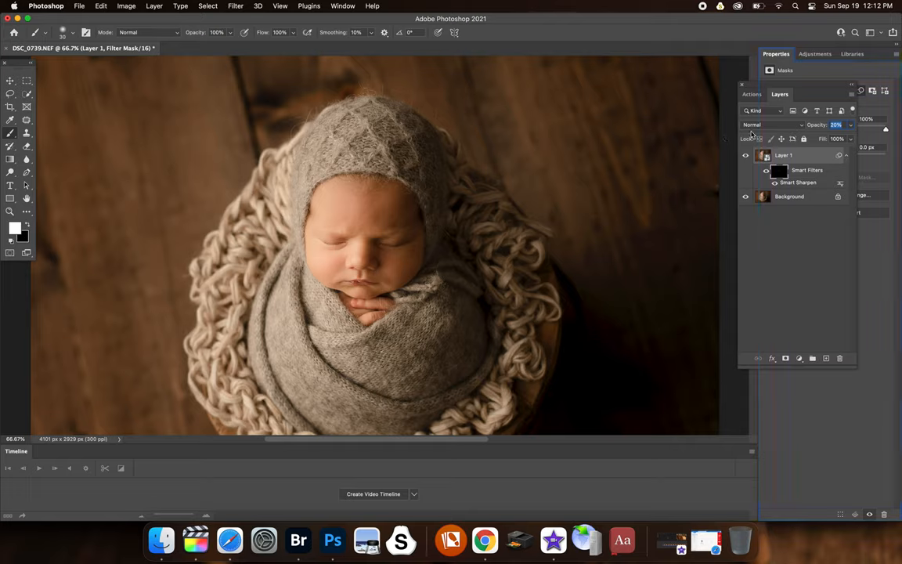
pyautogui.hscroll(10, 509, 313)
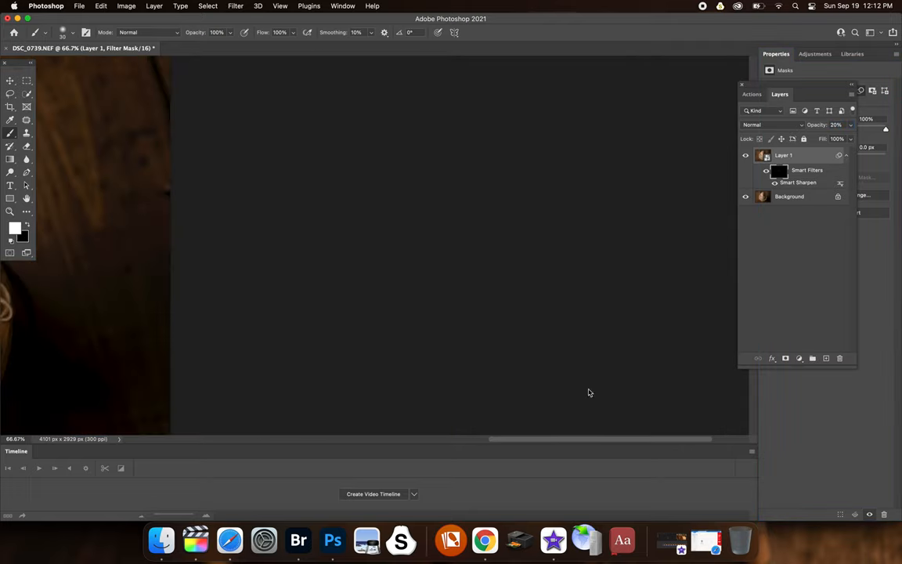
pyautogui.scroll(-5, 525, 276)
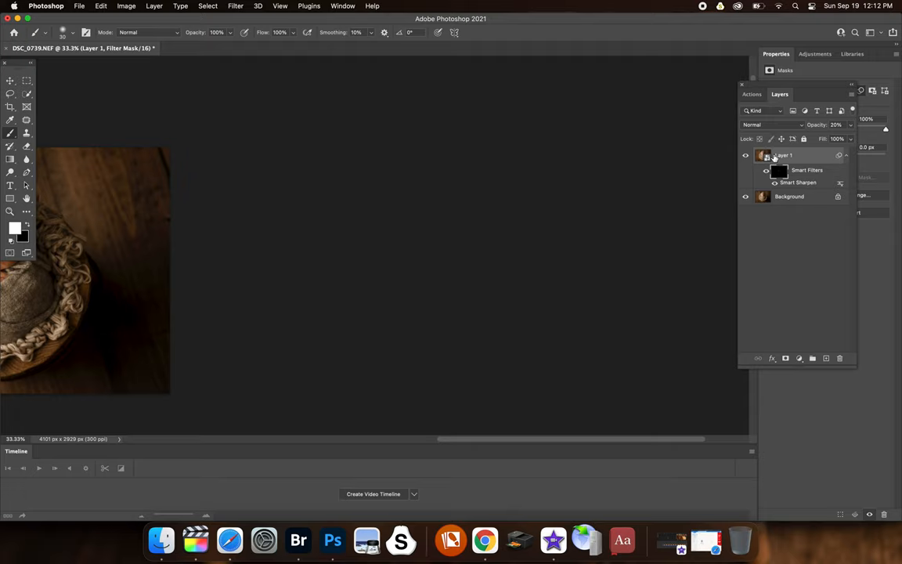
pyautogui.press('Delete')
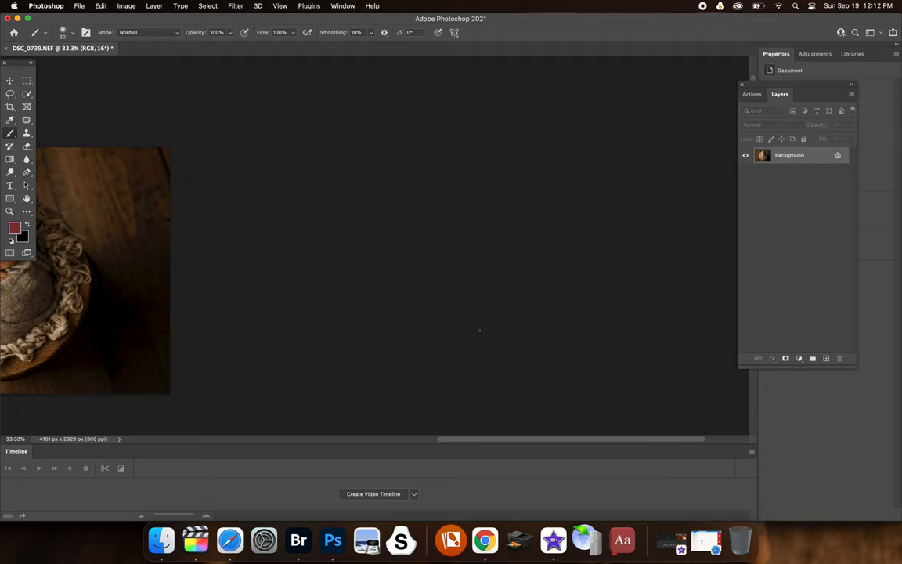
pyautogui.moveTo(544, 446); pyautogui.dragTo(384, 444)
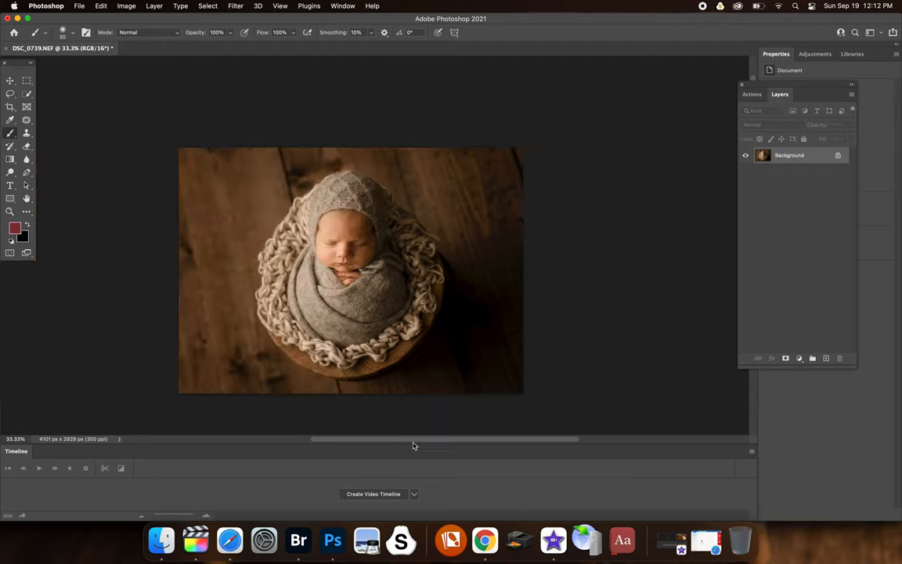
# Bring back the Actions list with FB - Landscape ready to run
pyautogui.press('super+equal')
pyautogui.press('super+equal')
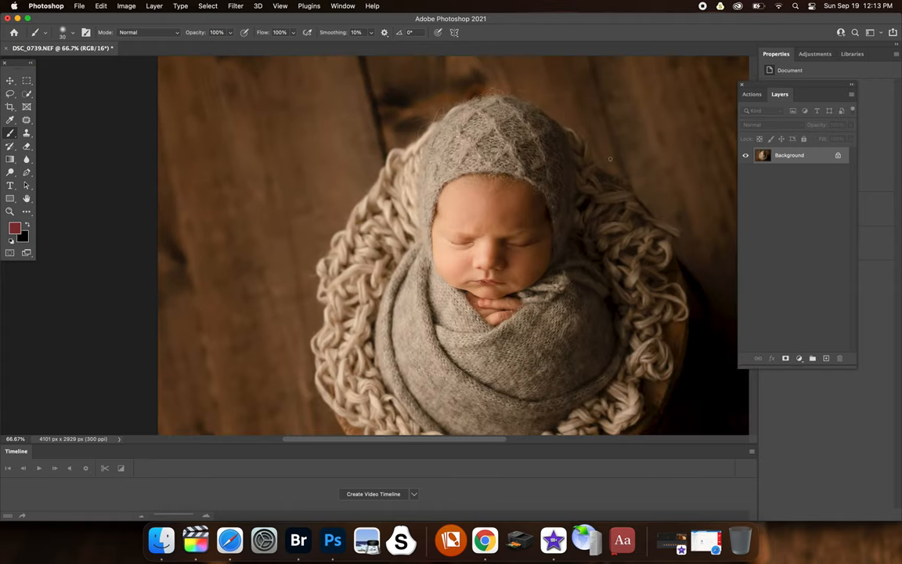
pyautogui.click(752, 94)
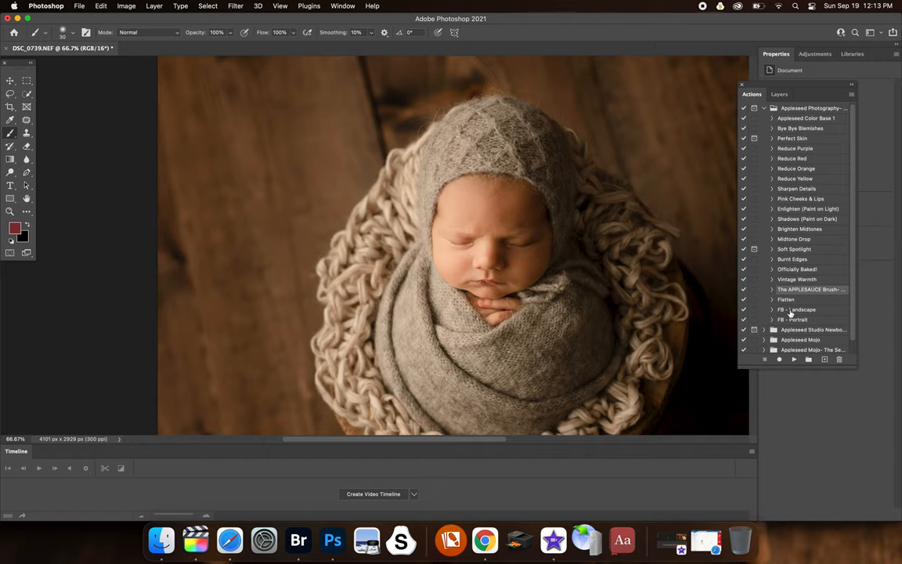
pyautogui.press('super+minus')
# Run the FB - Landscape action to resize the photo to 2048 × 1463 px
pyautogui.click(792, 311)
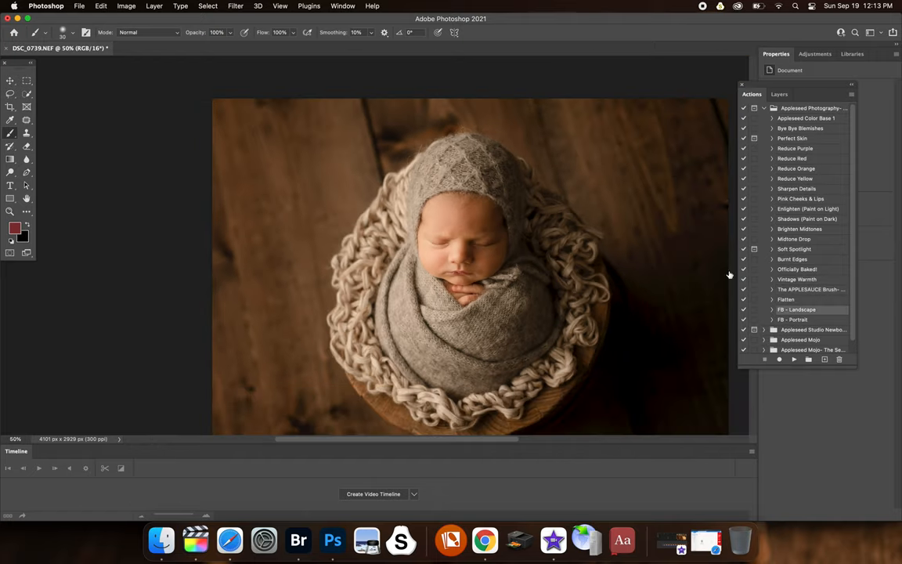
pyautogui.click(793, 358)
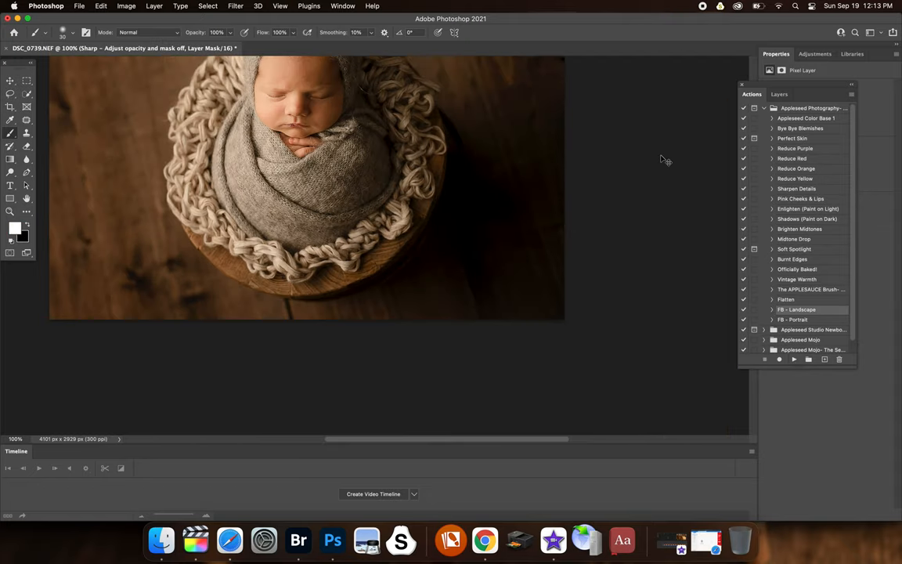
pyautogui.moveTo(484, 441); pyautogui.dragTo(438, 440)
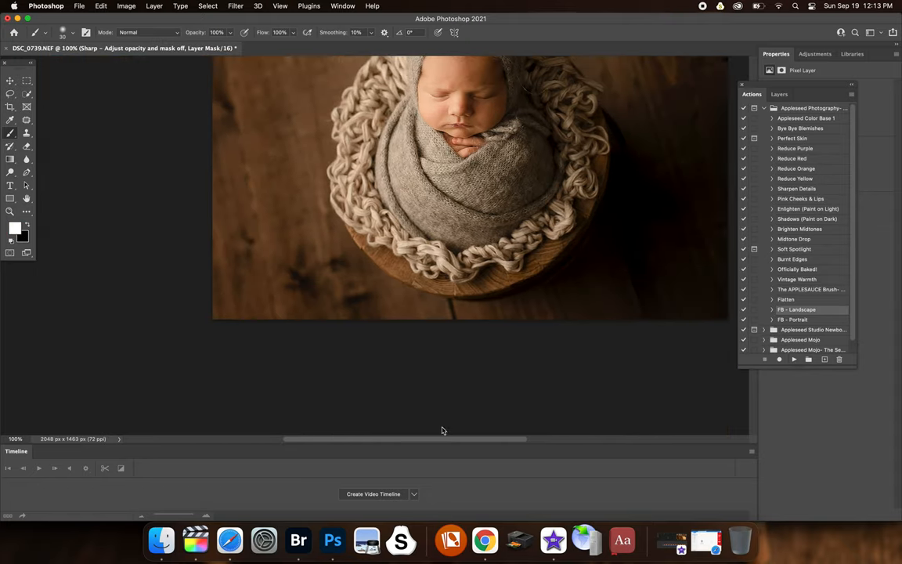
pyautogui.press('super+plus')
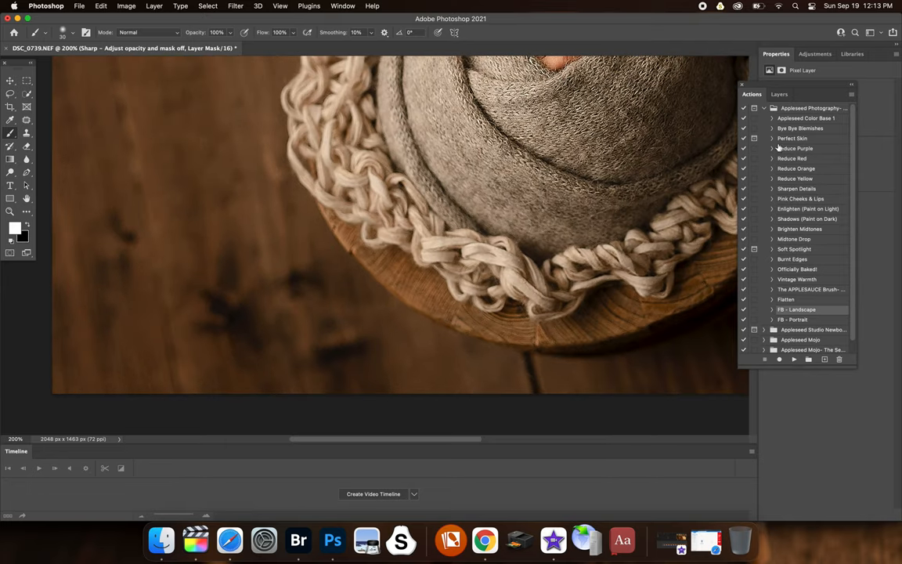
pyautogui.moveTo(771, 94)
pyautogui.mouseDown()
pyautogui.moveTo(871, 92)
pyautogui.moveTo(857, 100)
pyautogui.mouseUp()
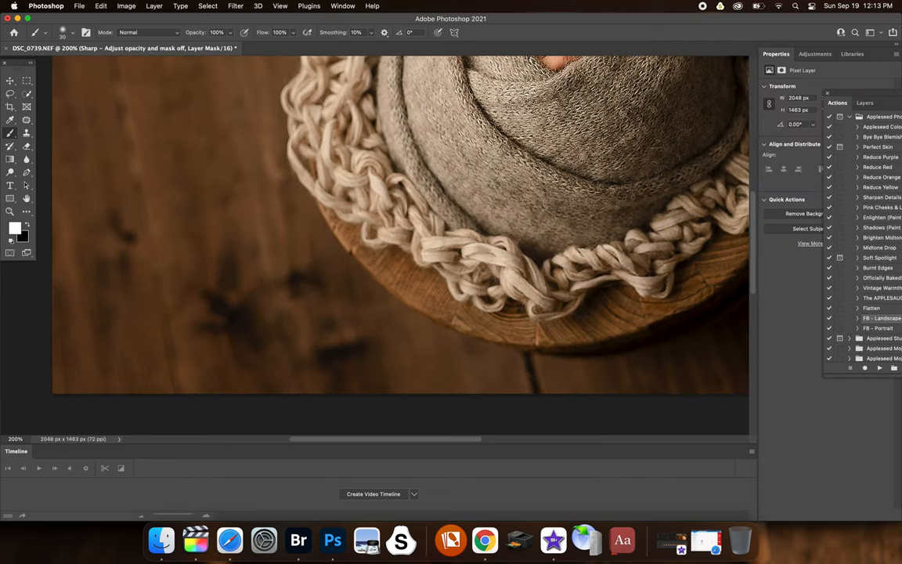
# Inspect the resized photo and show the masked Sharp layer above 2048 - Landscape
pyautogui.press('super+minus')
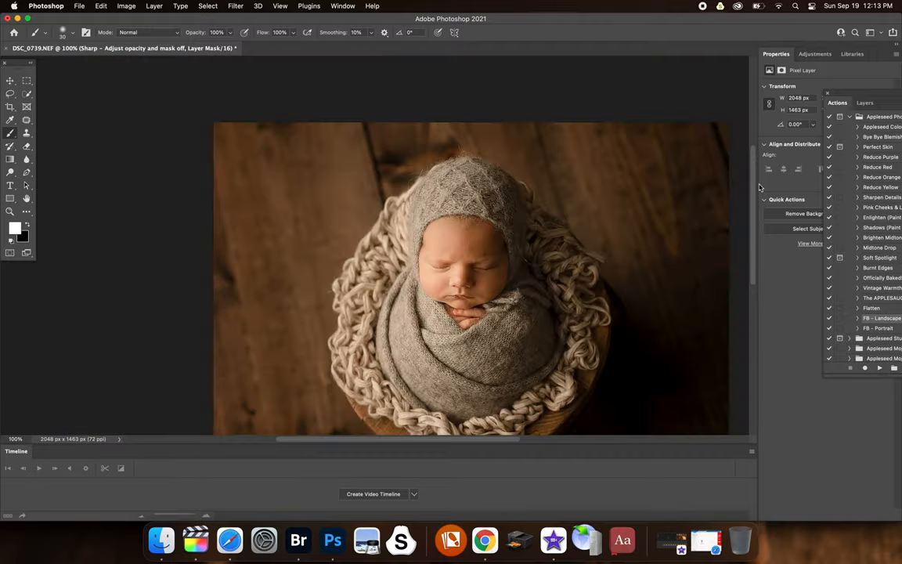
pyautogui.press('super+plus')
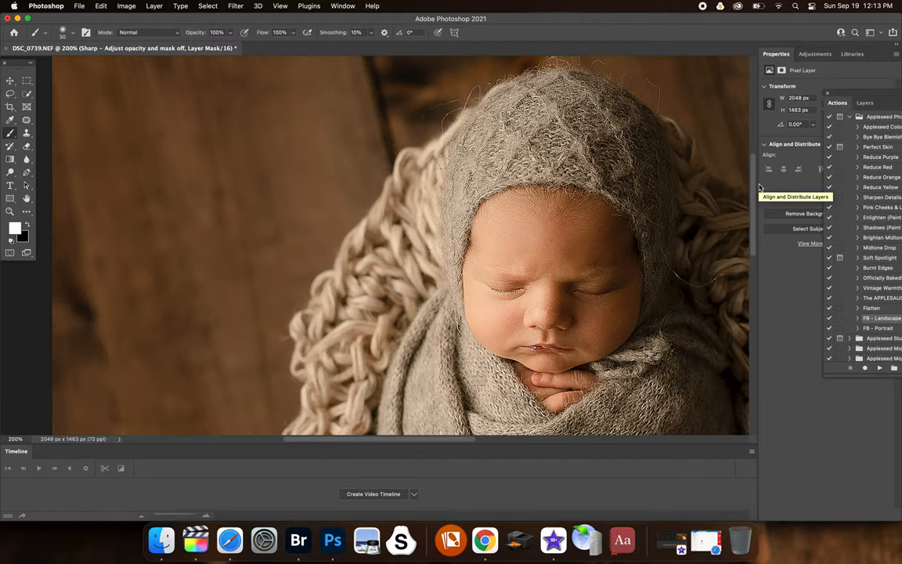
pyautogui.press('super+minus')
pyautogui.moveTo(873, 99)
pyautogui.mouseDown()
pyautogui.moveTo(815, 86)
pyautogui.moveTo(840, 85)
pyautogui.mouseUp()
pyautogui.click(807, 86)
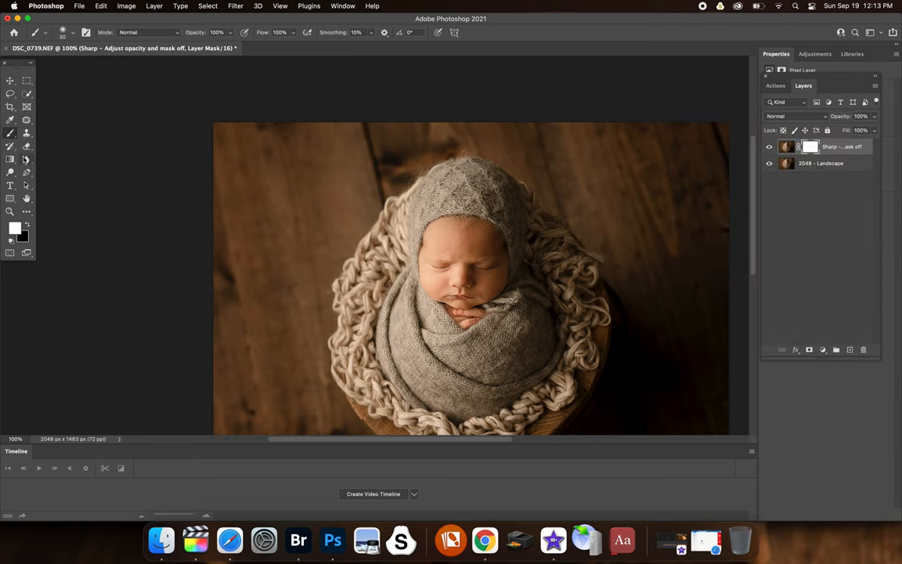
# Erase part of the Sharp layer mask and set the layer to 40% opacity
pyautogui.click(27, 146)
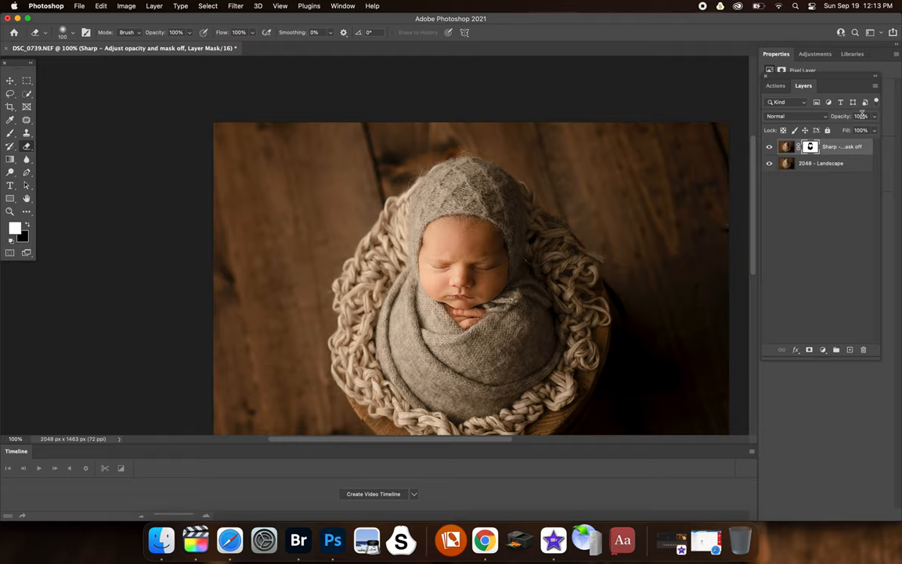
pyautogui.click(861, 116)
pyautogui.write('30')
pyautogui.write('4')
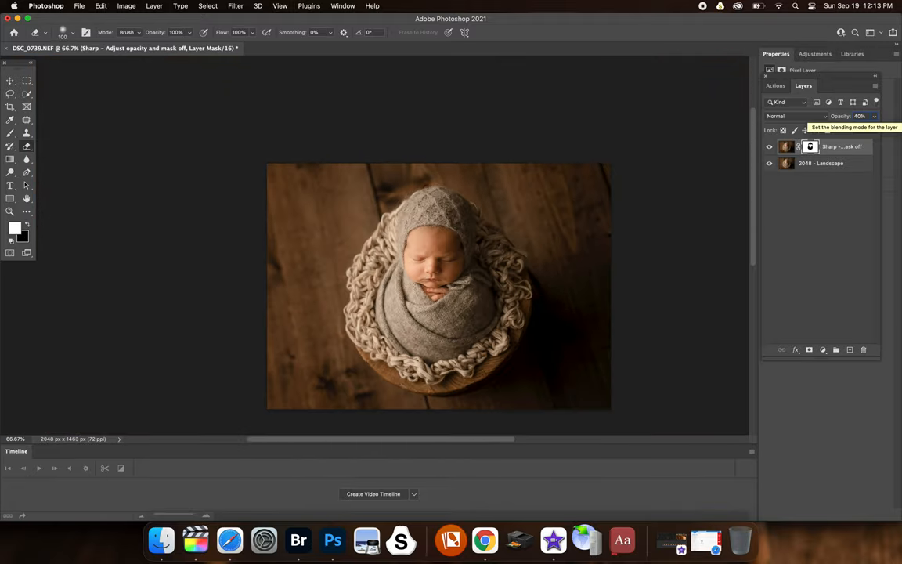
pyautogui.click(297, 540)
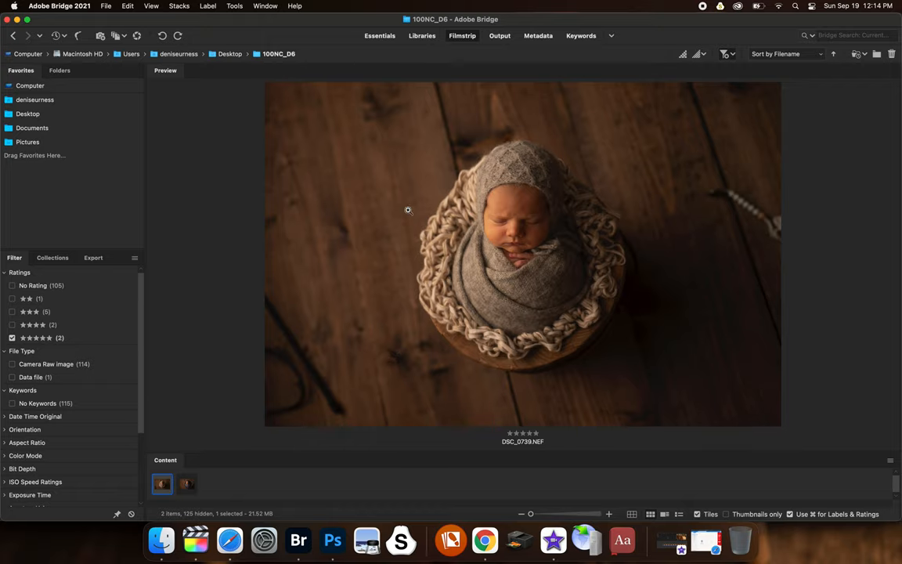
pyautogui.click(333, 539)
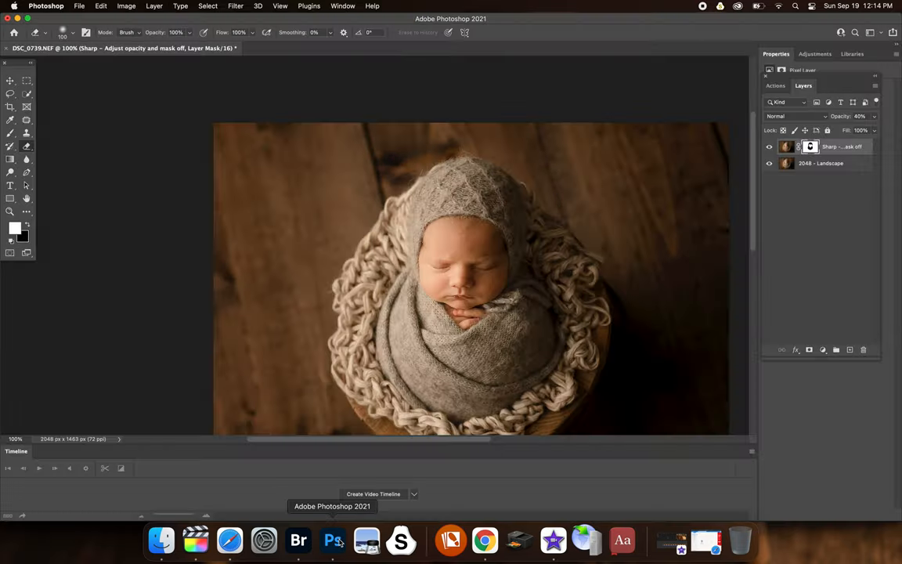
pyautogui.press('super+minus')
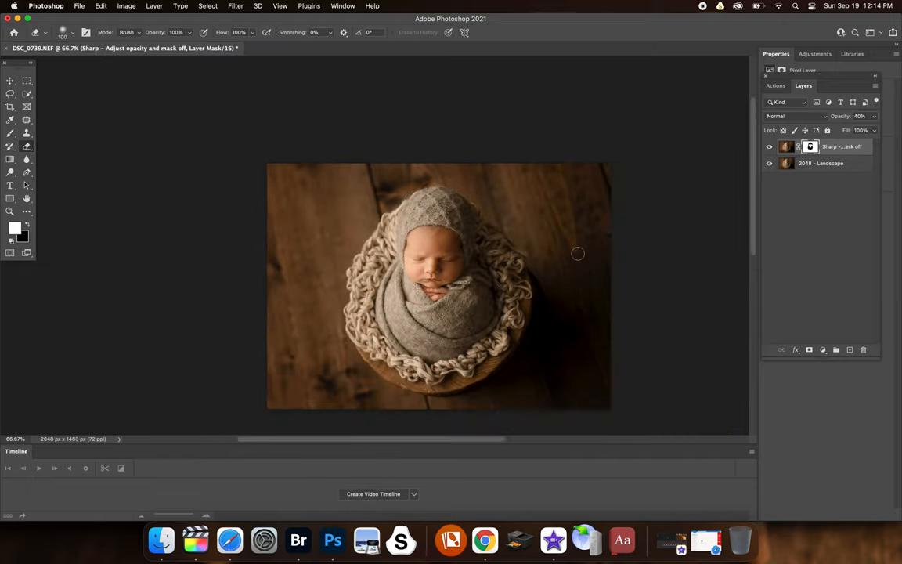